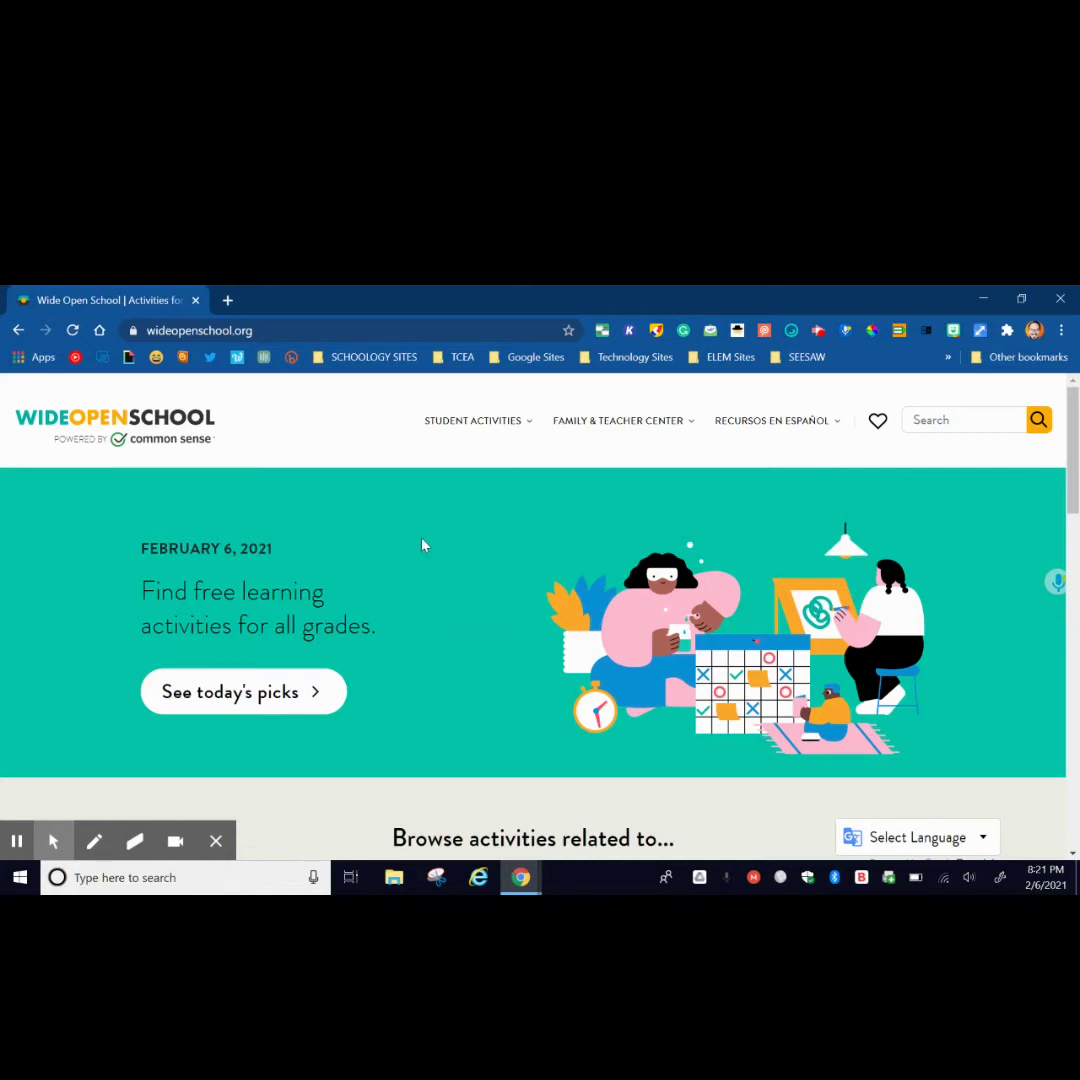
Leave the Slides presentation and bring up wideopenschool.org in a Chrome tab.
mouse_move(478, 424)
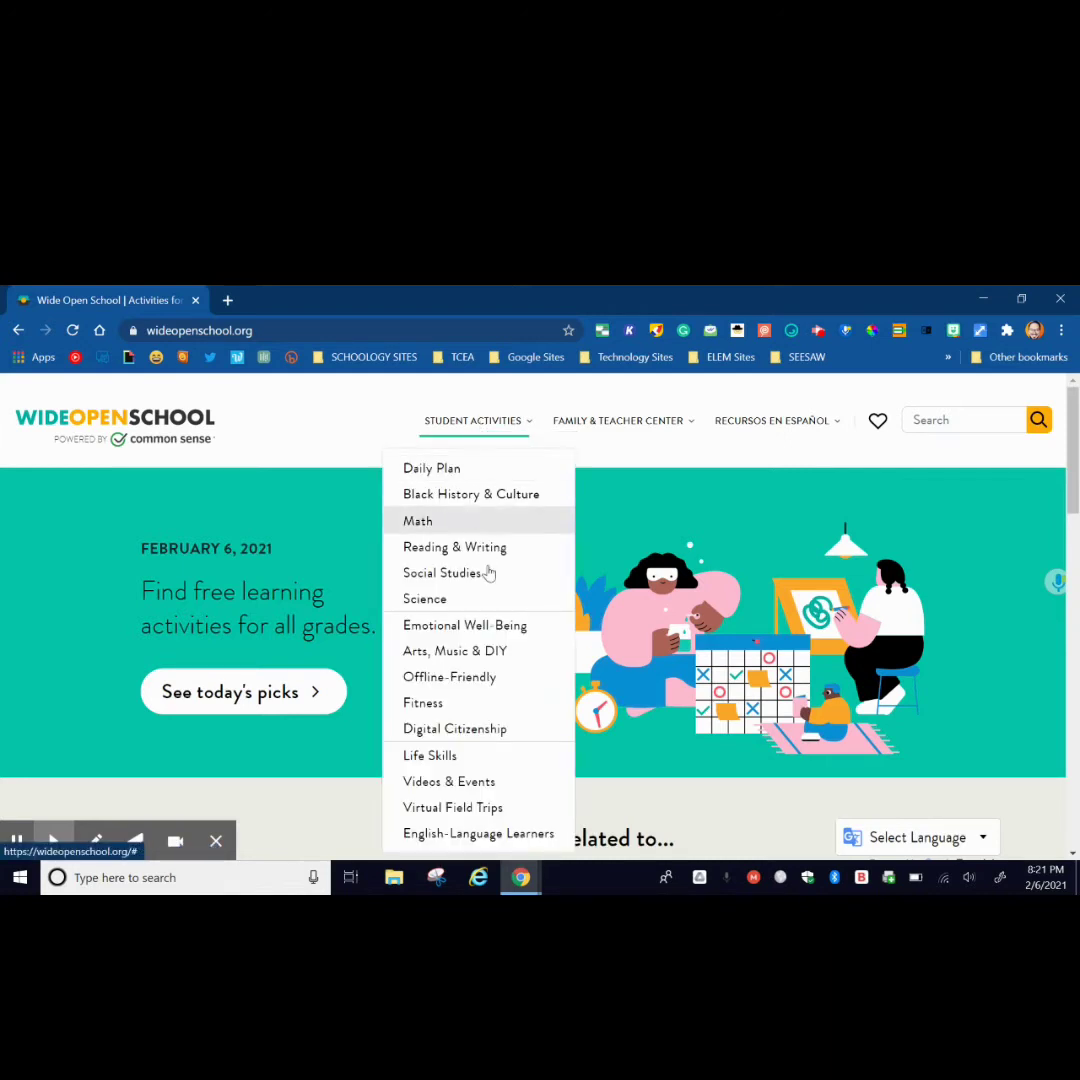
Open Virtual Field Trips, browse the Grades 3–5 cards, then switch to Grades K–2.
left_click(489, 814)
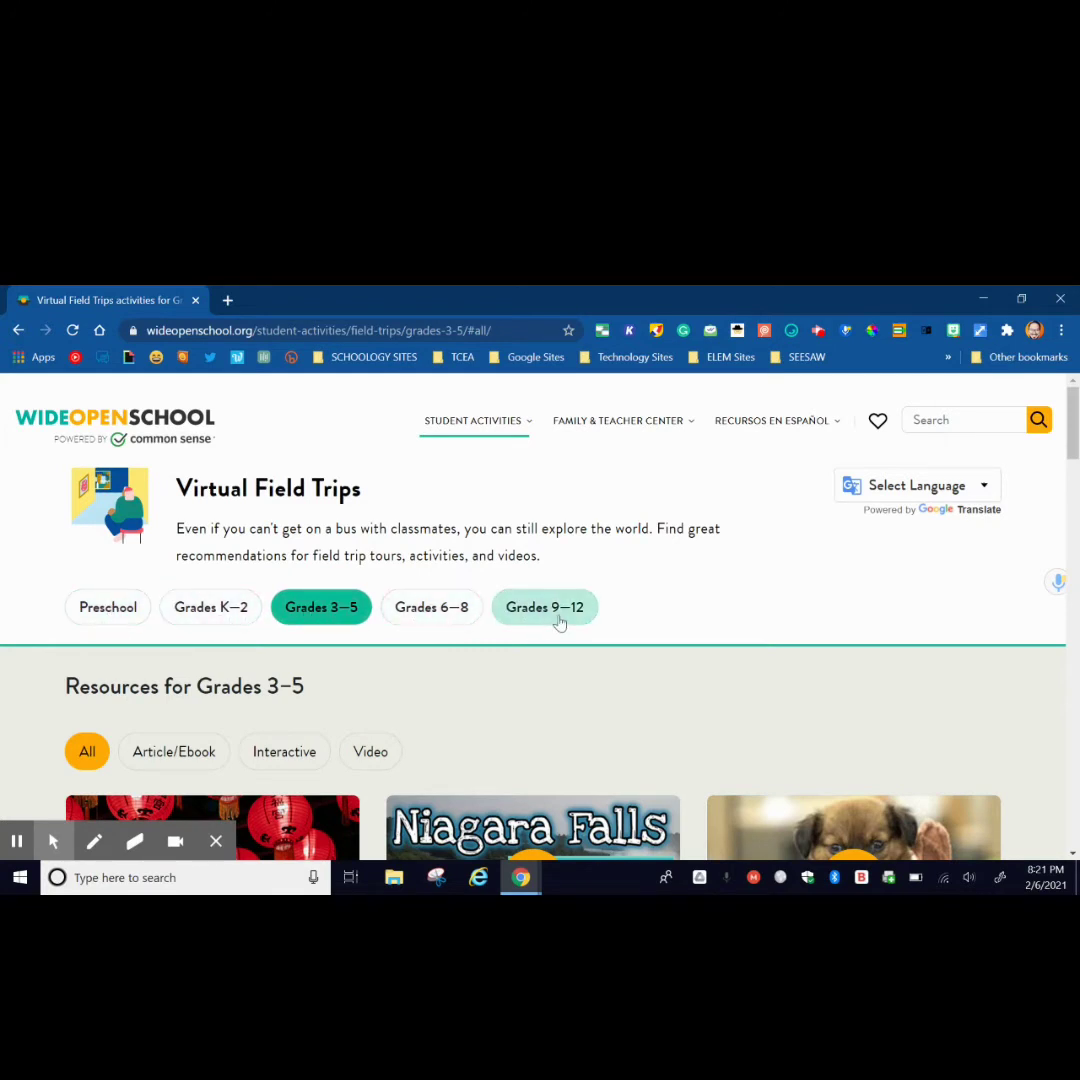
scroll(355, 635, "down", 3)
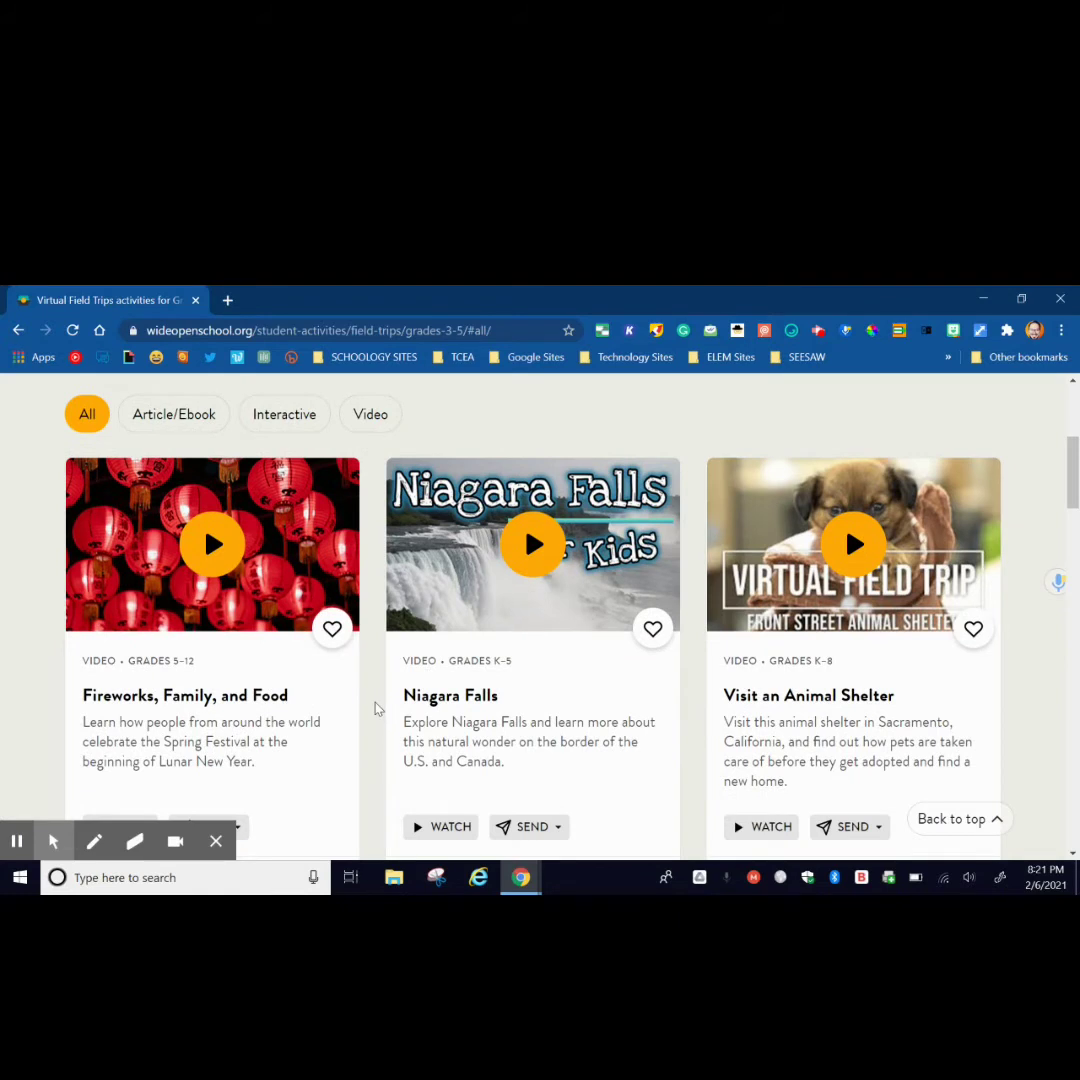
scroll(377, 708, "down", 2)
scroll(377, 708, "up", 4)
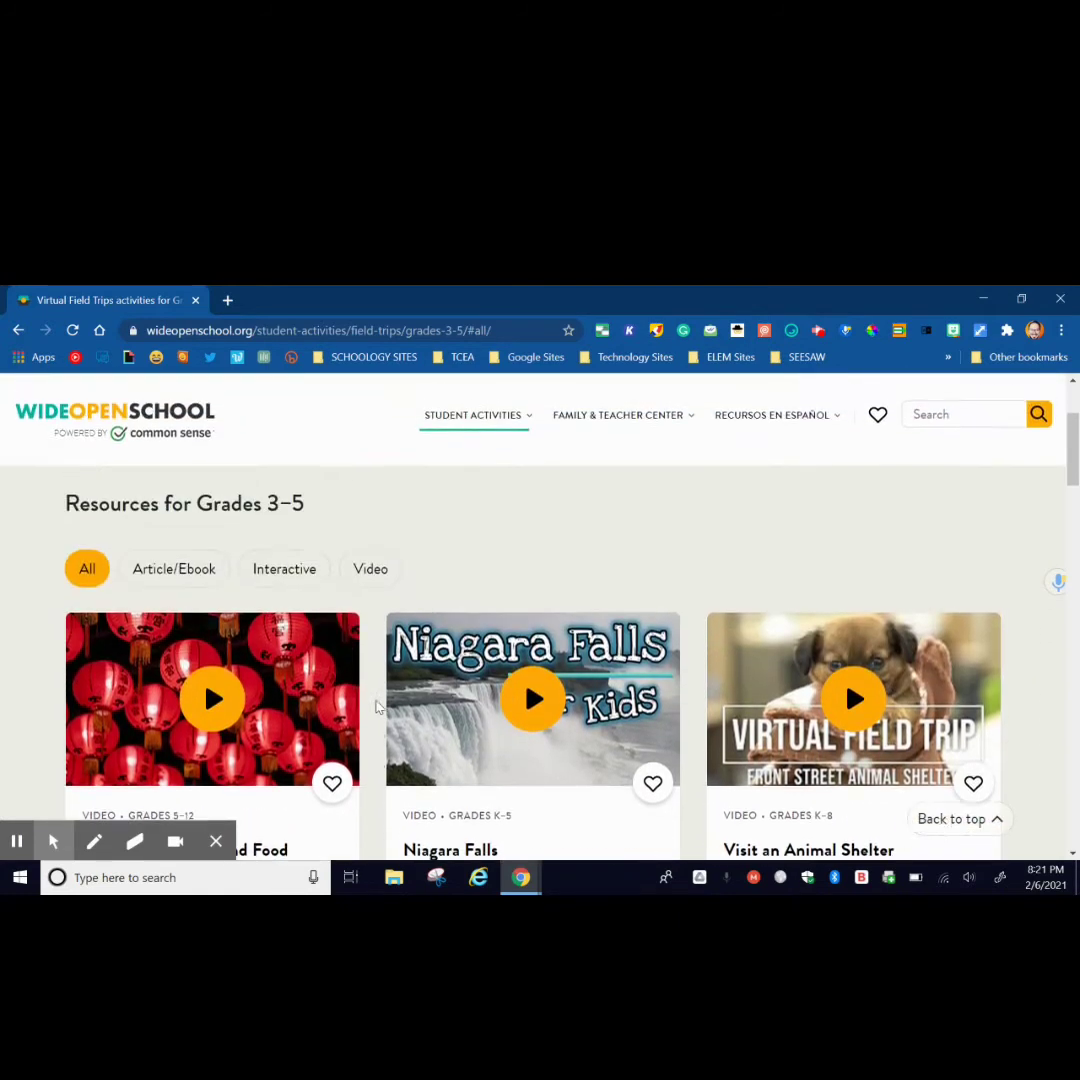
scroll(377, 708, "up", 2)
left_click(205, 610)
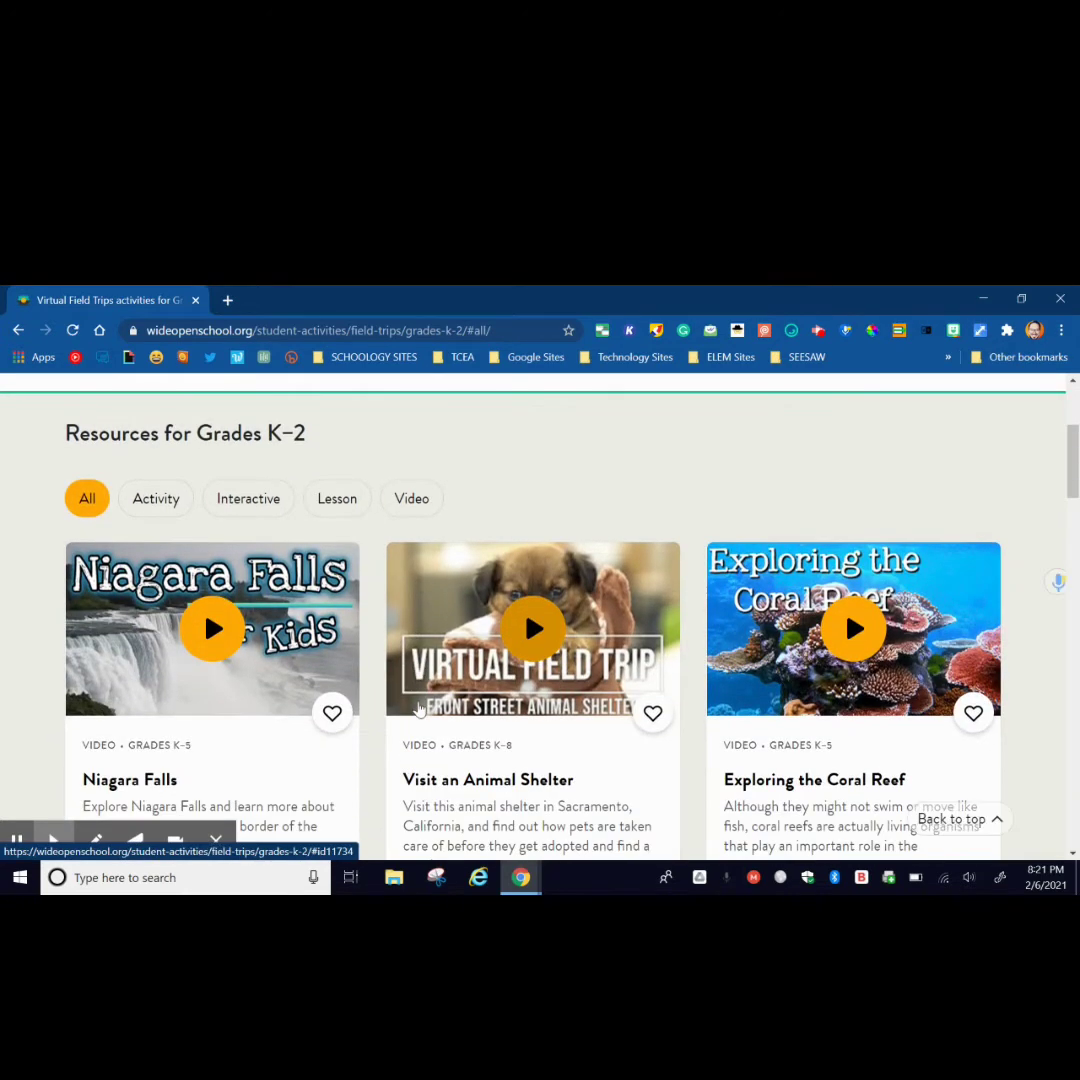
Look over the Grades K–2 field trip cards, then switch the listing to Preschool.
scroll(420, 708, "down", 10)
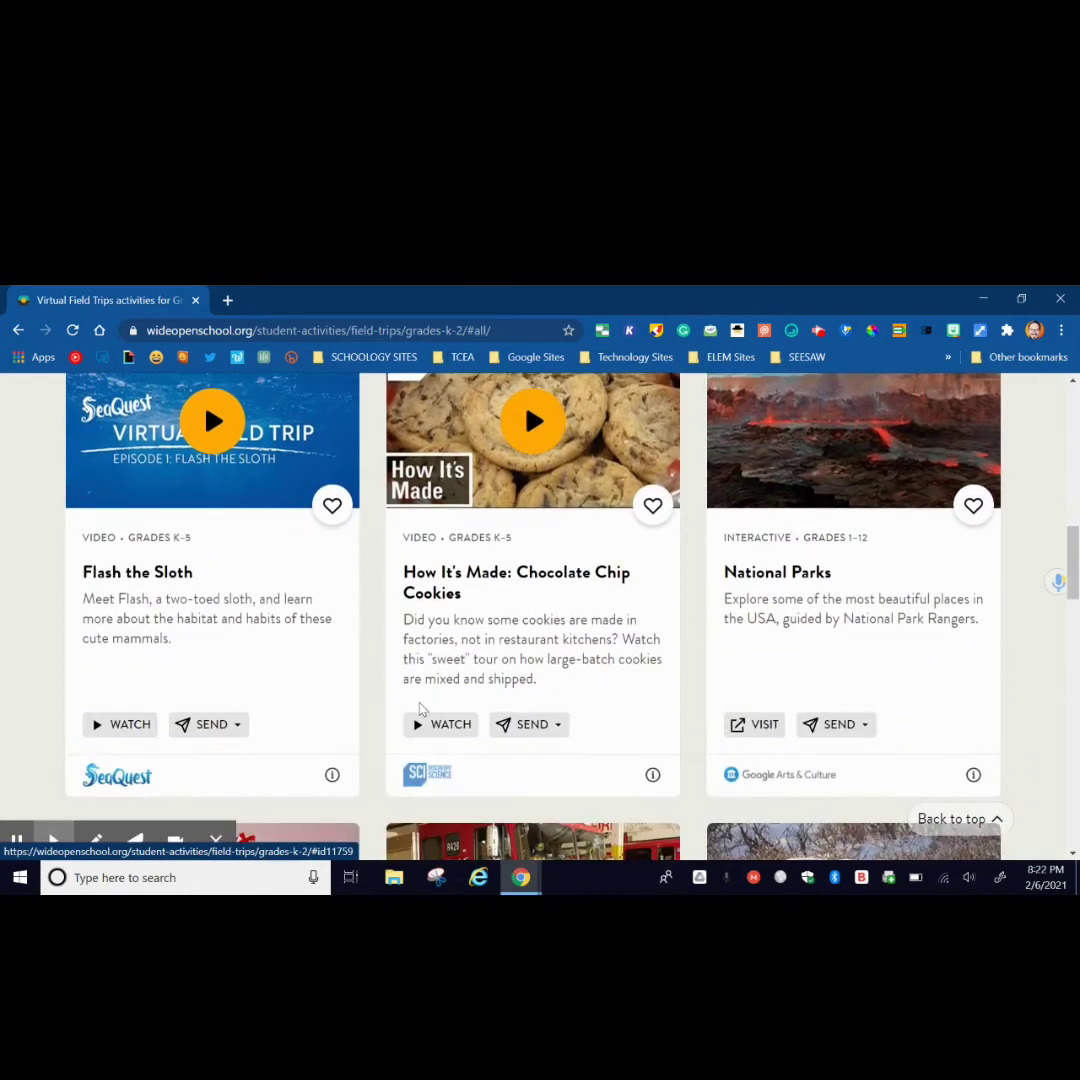
scroll(420, 708, "down", 7)
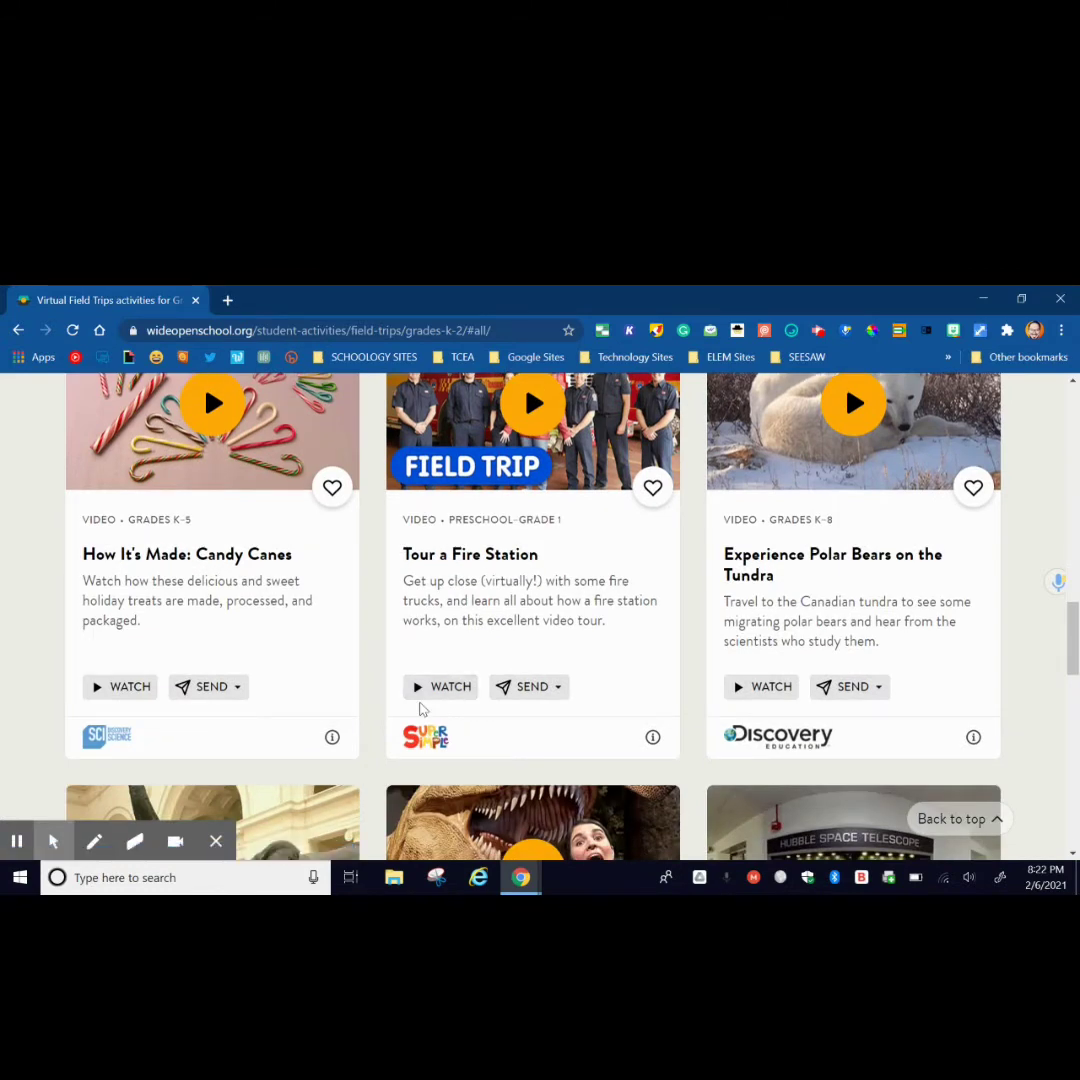
scroll(480, 588, "up", 6)
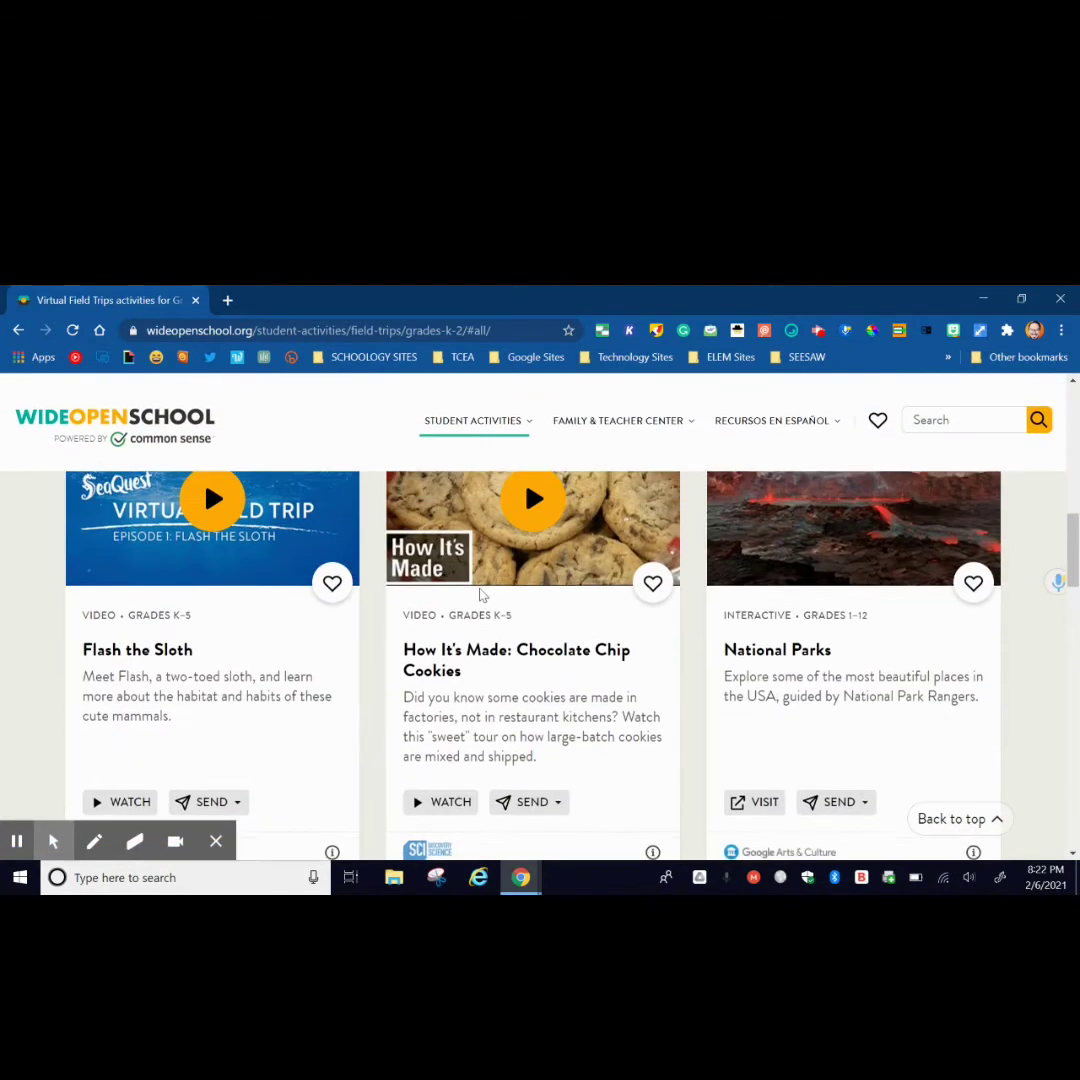
scroll(480, 593, "up", 10)
left_click(124, 618)
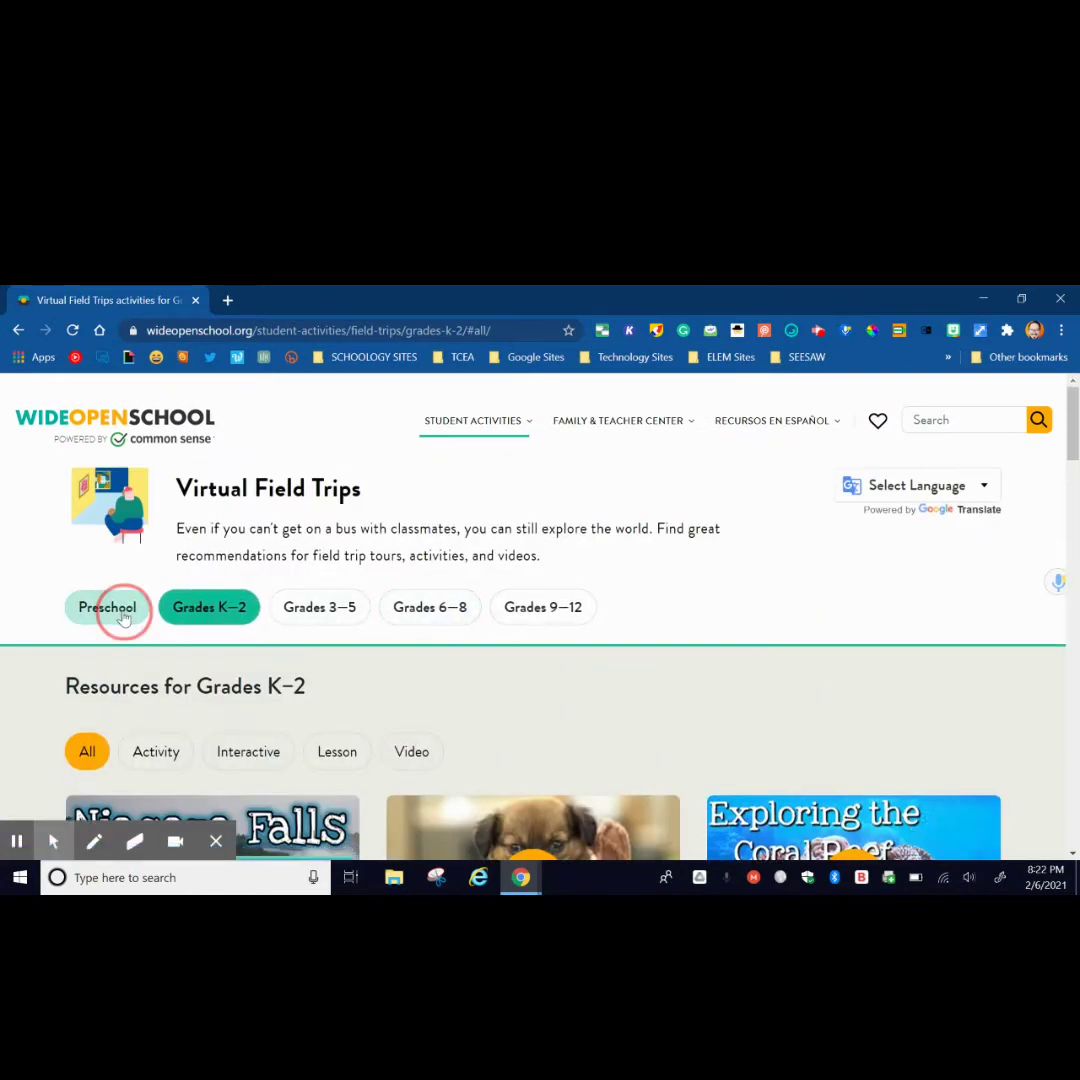
Browse the Preschool field trip cards, then move to the Tab Resize Chrome Web Store page.
scroll(172, 640, "down", 1)
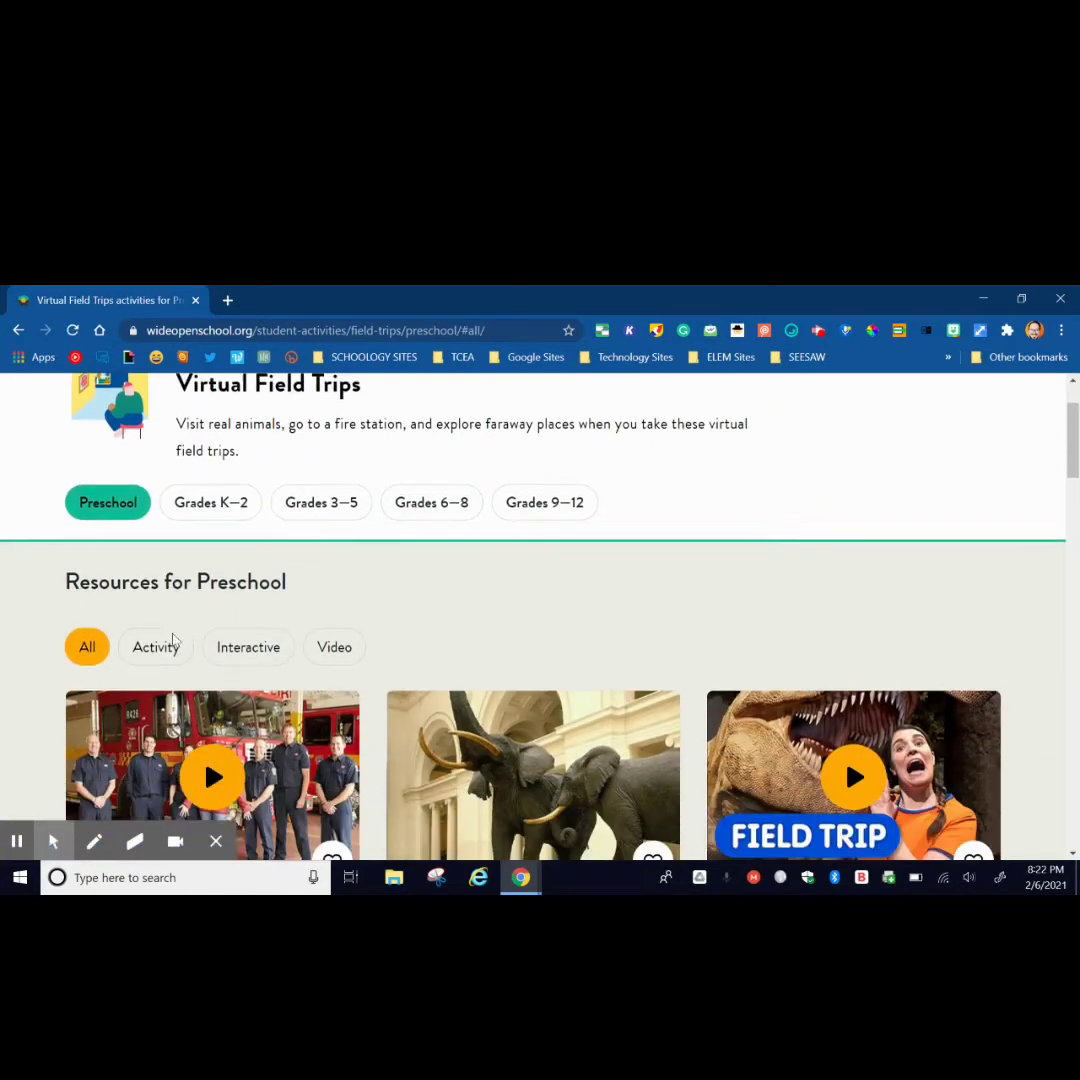
scroll(172, 640, "down", 2)
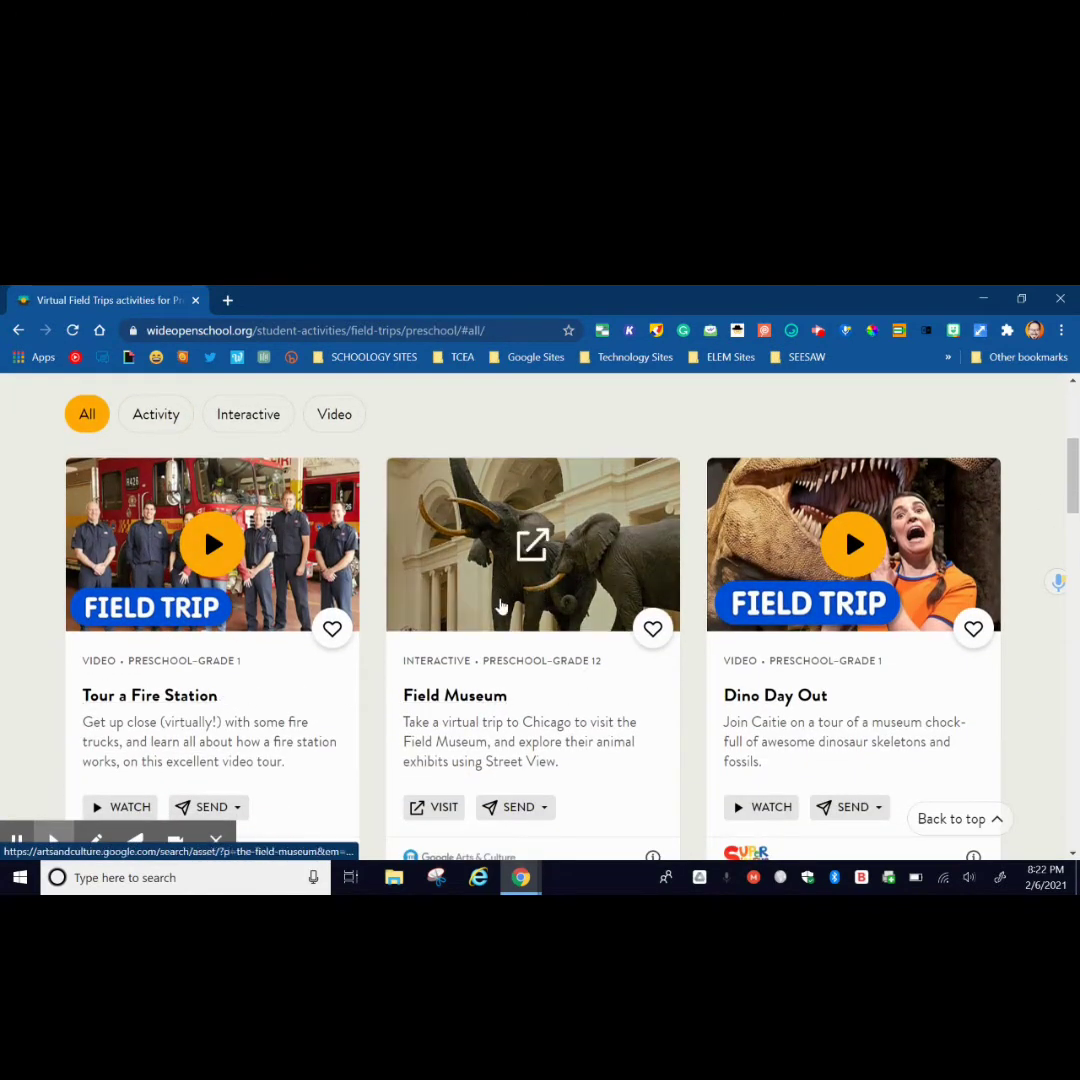
scroll(502, 607, "down", 5)
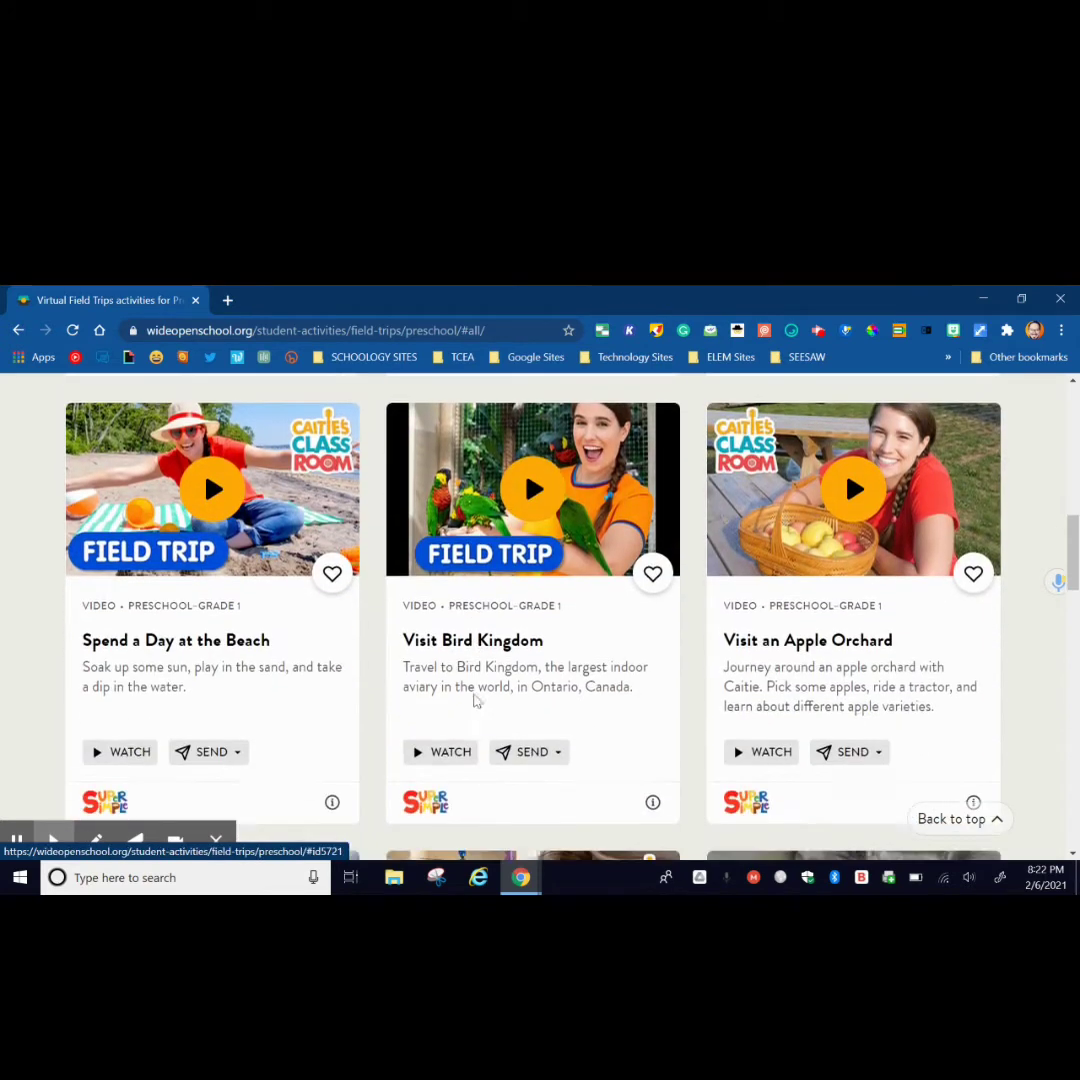
scroll(476, 700, "down", 2)
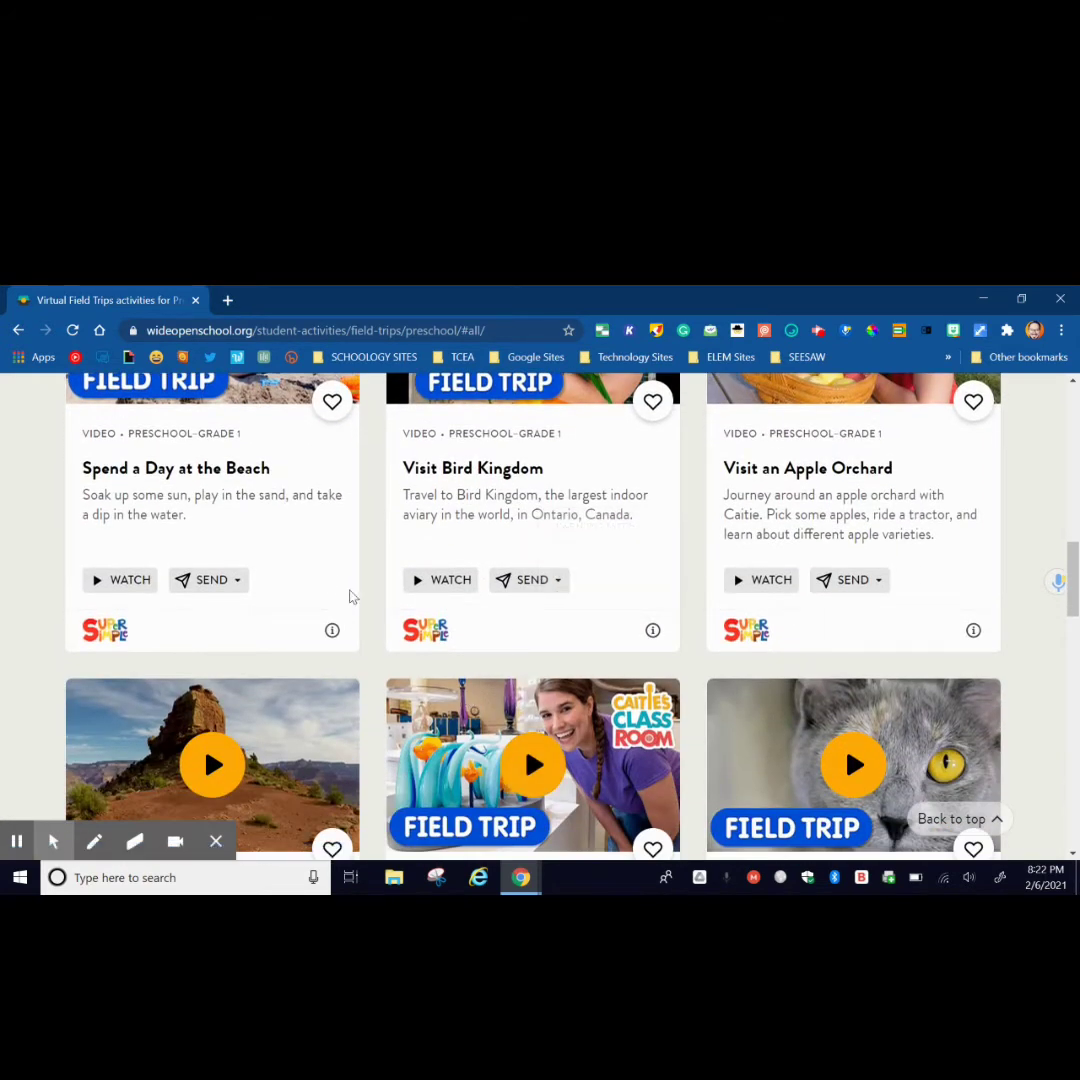
scroll(418, 711, "down", 3)
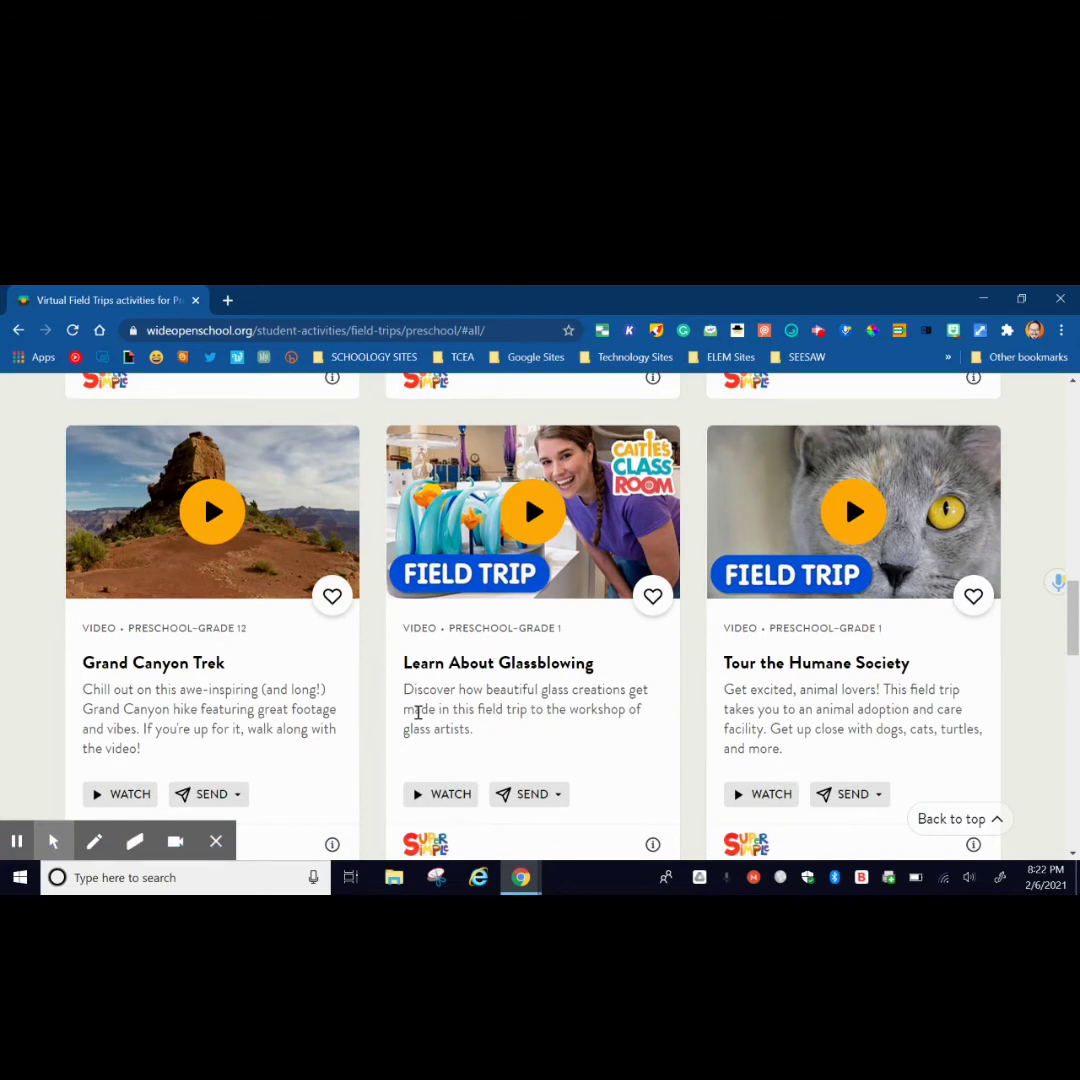
scroll(418, 711, "down", 5)
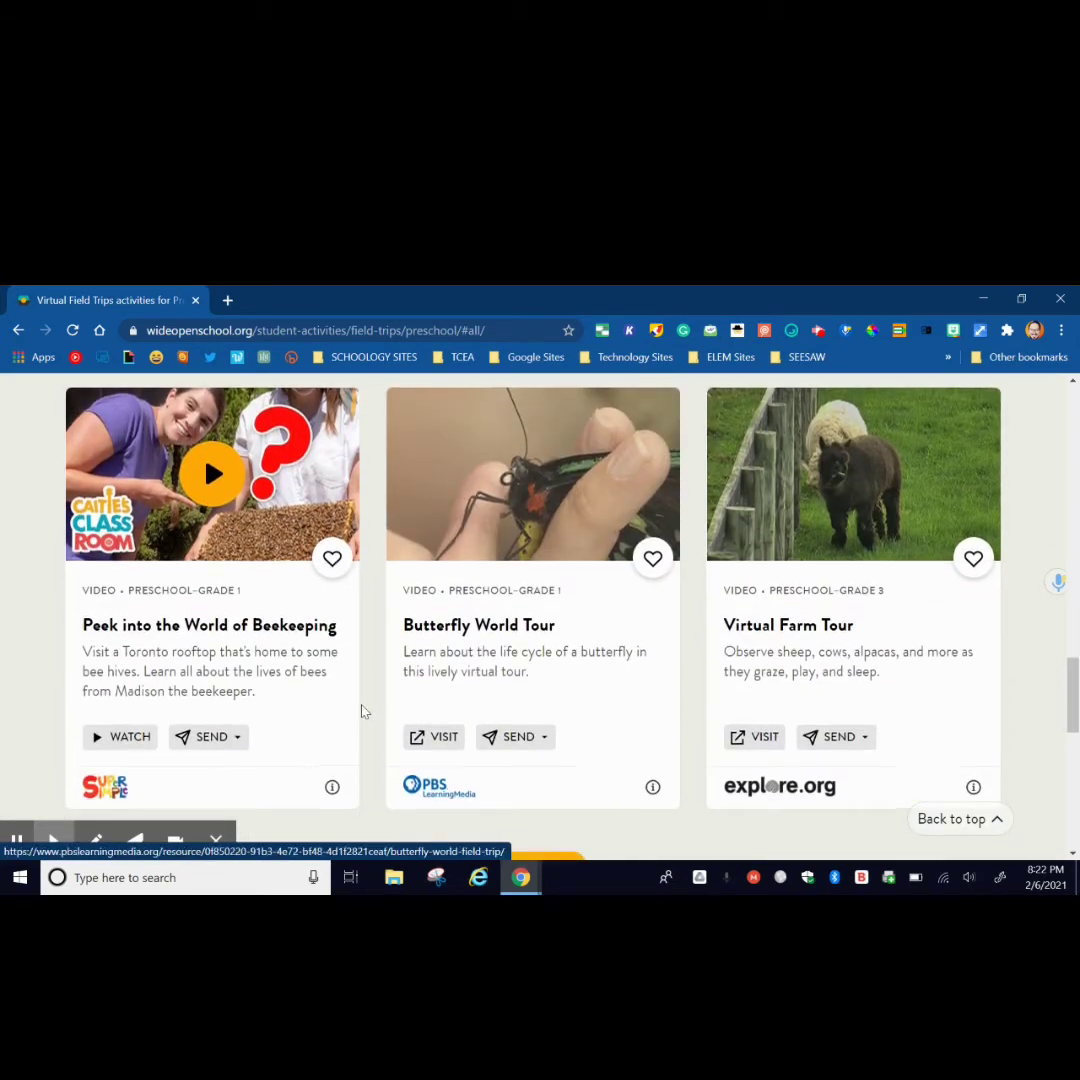
scroll(363, 711, "up", 4)
scroll(363, 711, "up", 1)
scroll(363, 711, "down", 7)
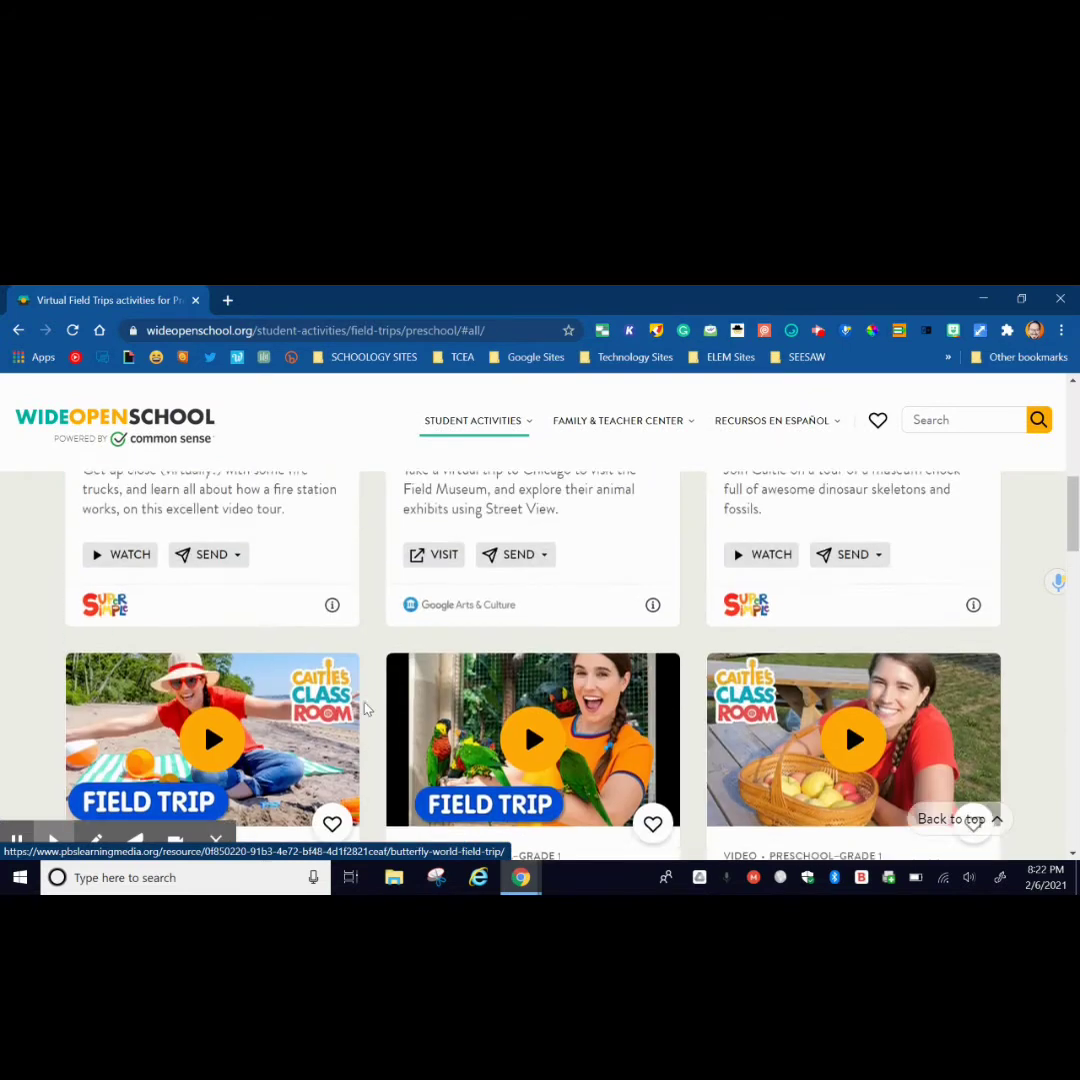
scroll(366, 709, "up", 1)
scroll(366, 709, "up", 6)
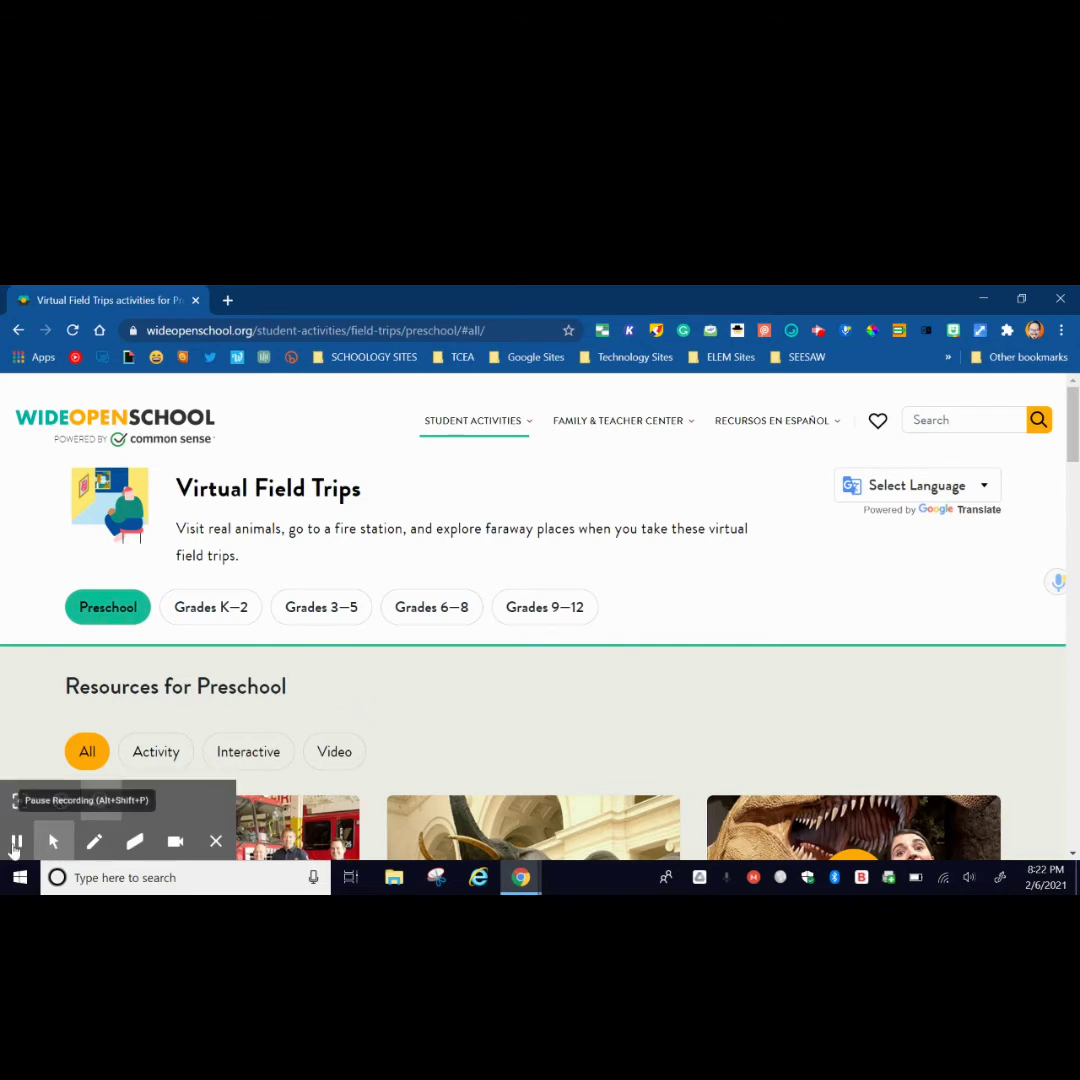
left_click(17, 841)
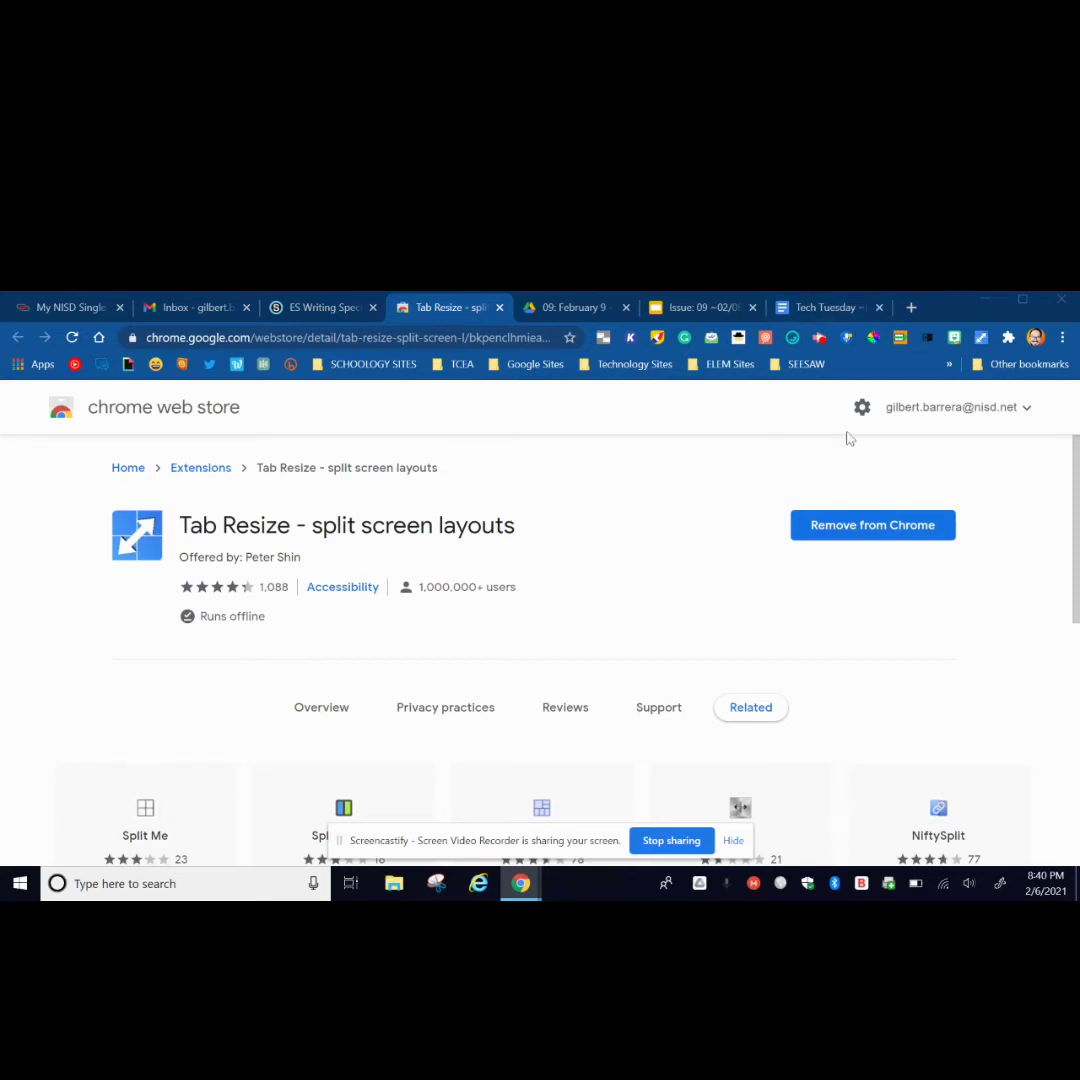
Split the open tabs into a 2x2 window grid with Tab Resize, then Undo it.
left_click(982, 339)
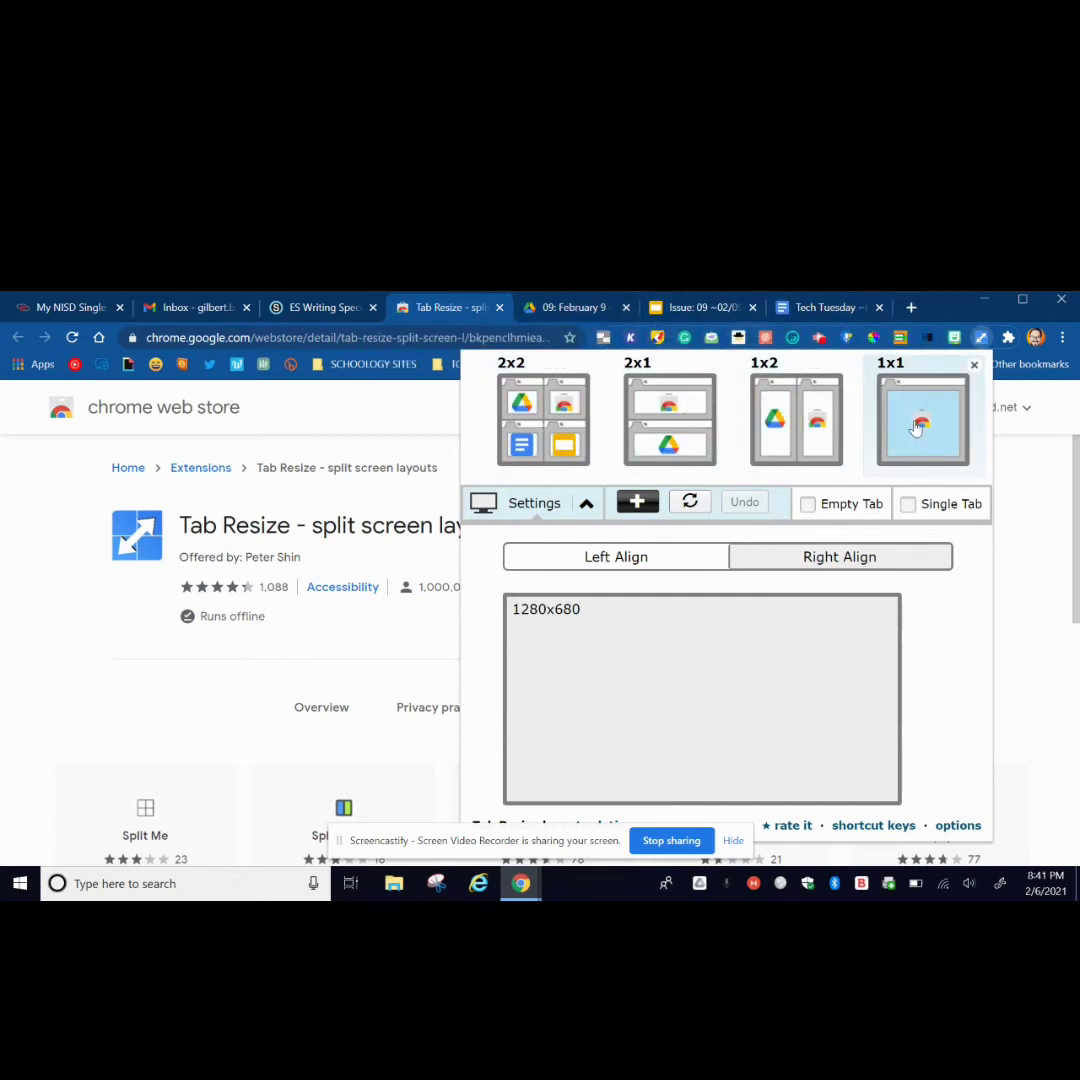
left_click(545, 428)
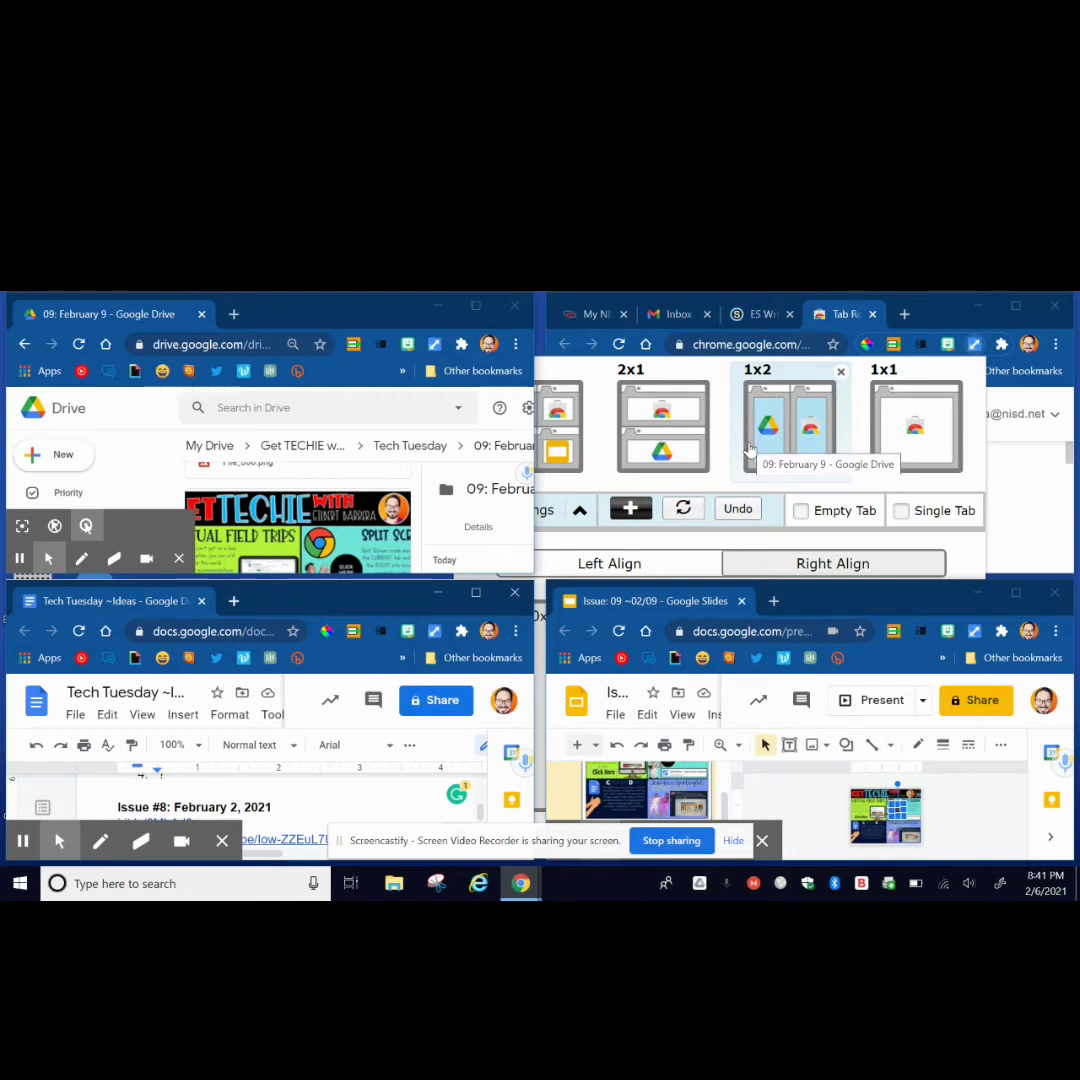
left_click(737, 510)
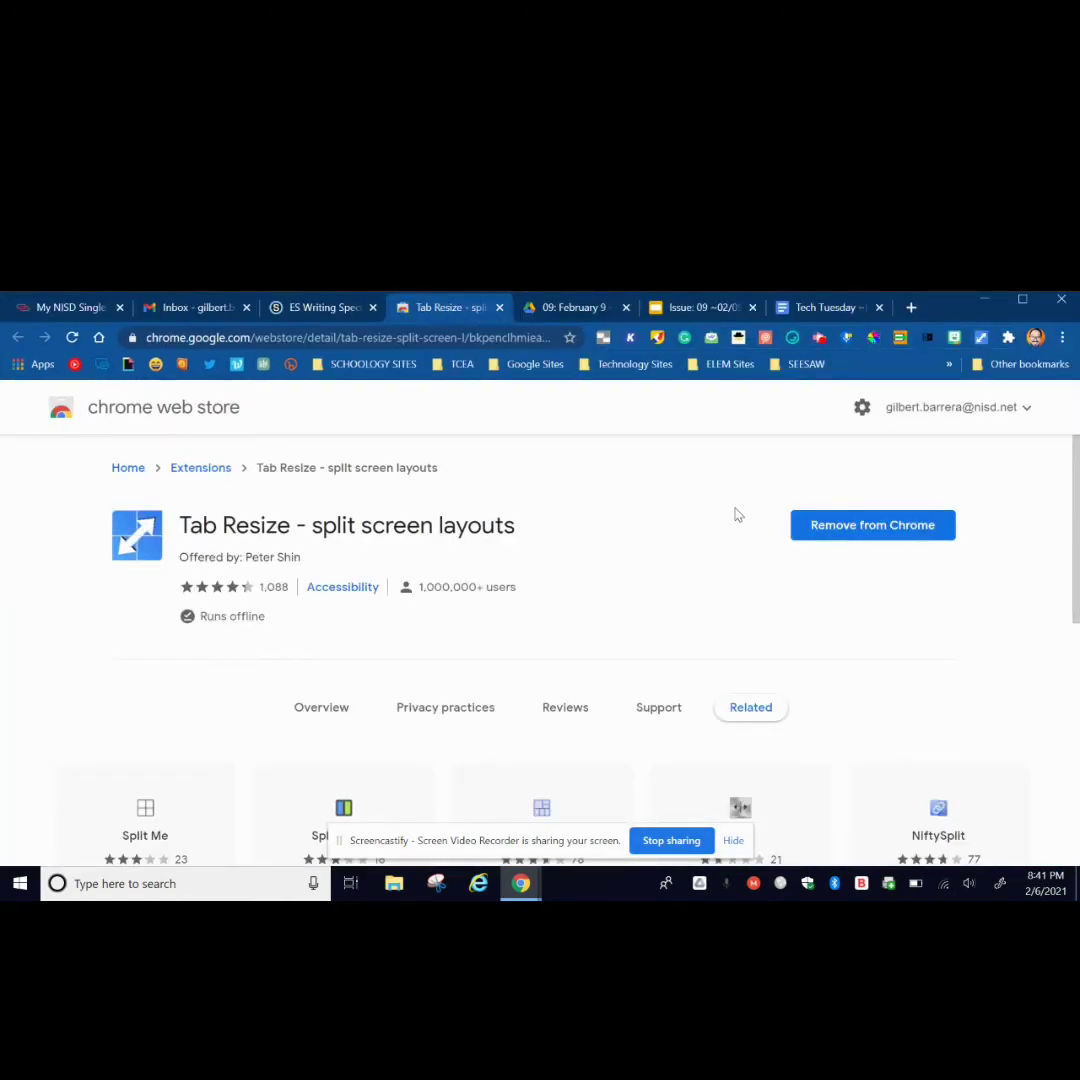
Show the Schoology course tab, then use Tab Resize Undo to merge all windows back into one.
left_click(981, 338)
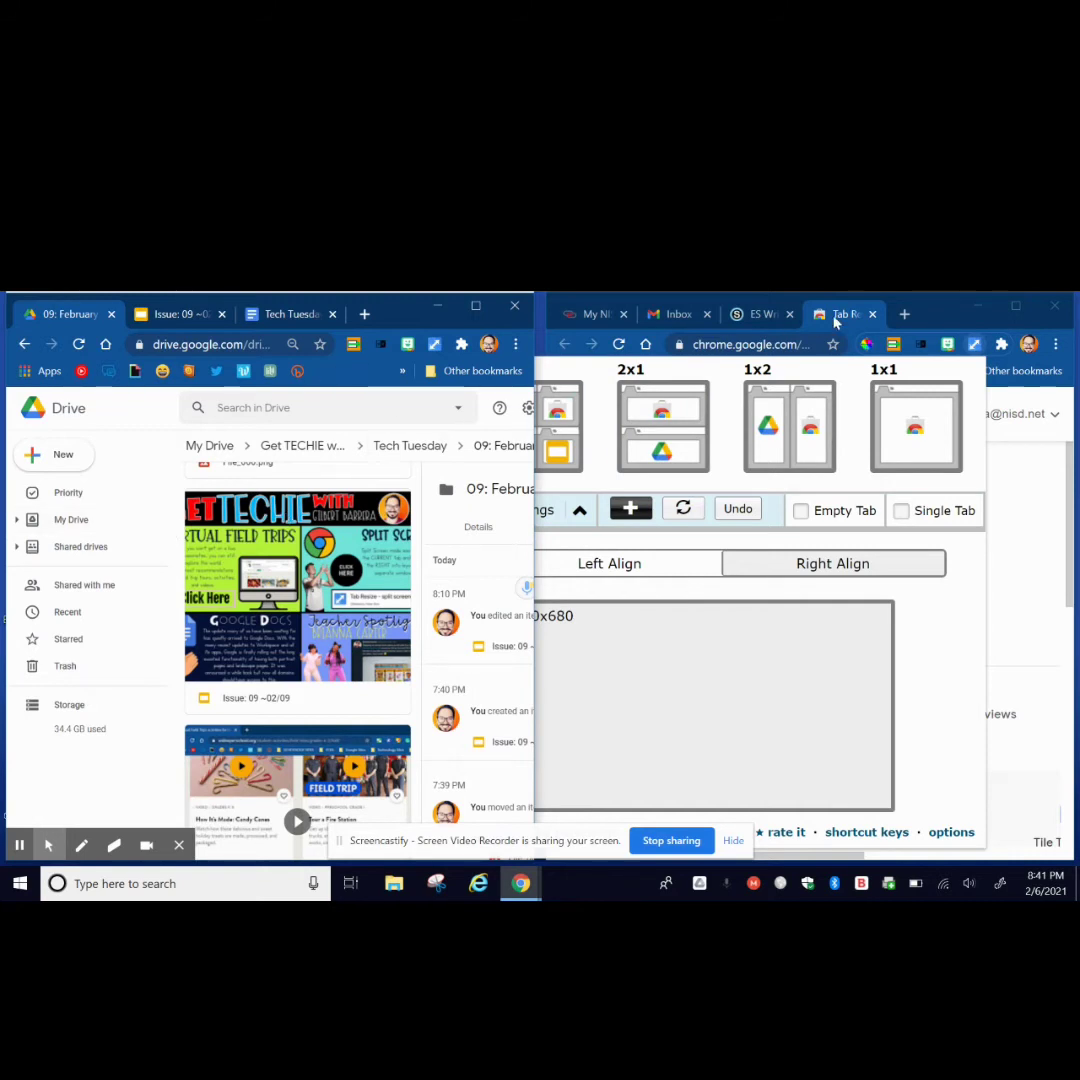
left_click(760, 314)
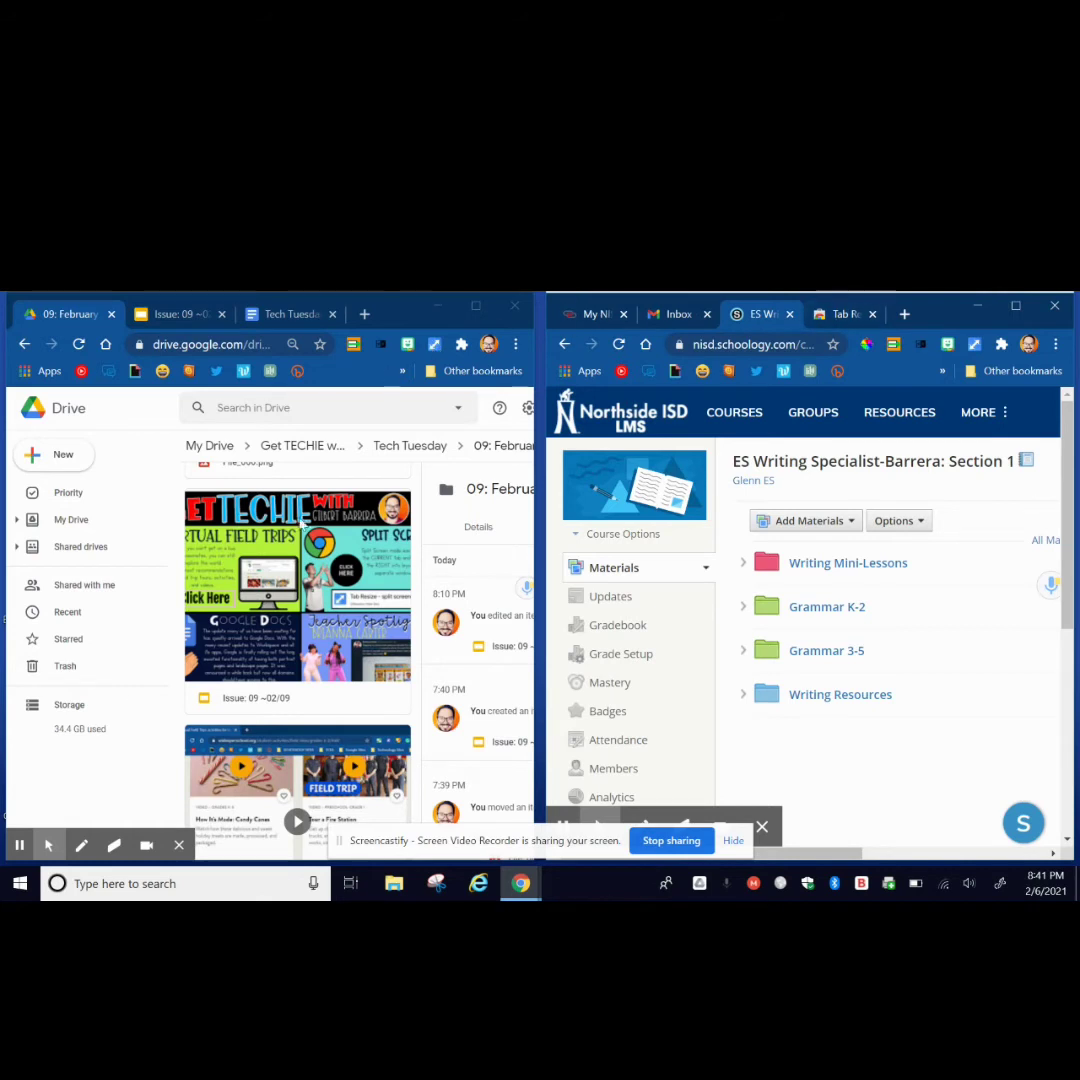
left_click(845, 315)
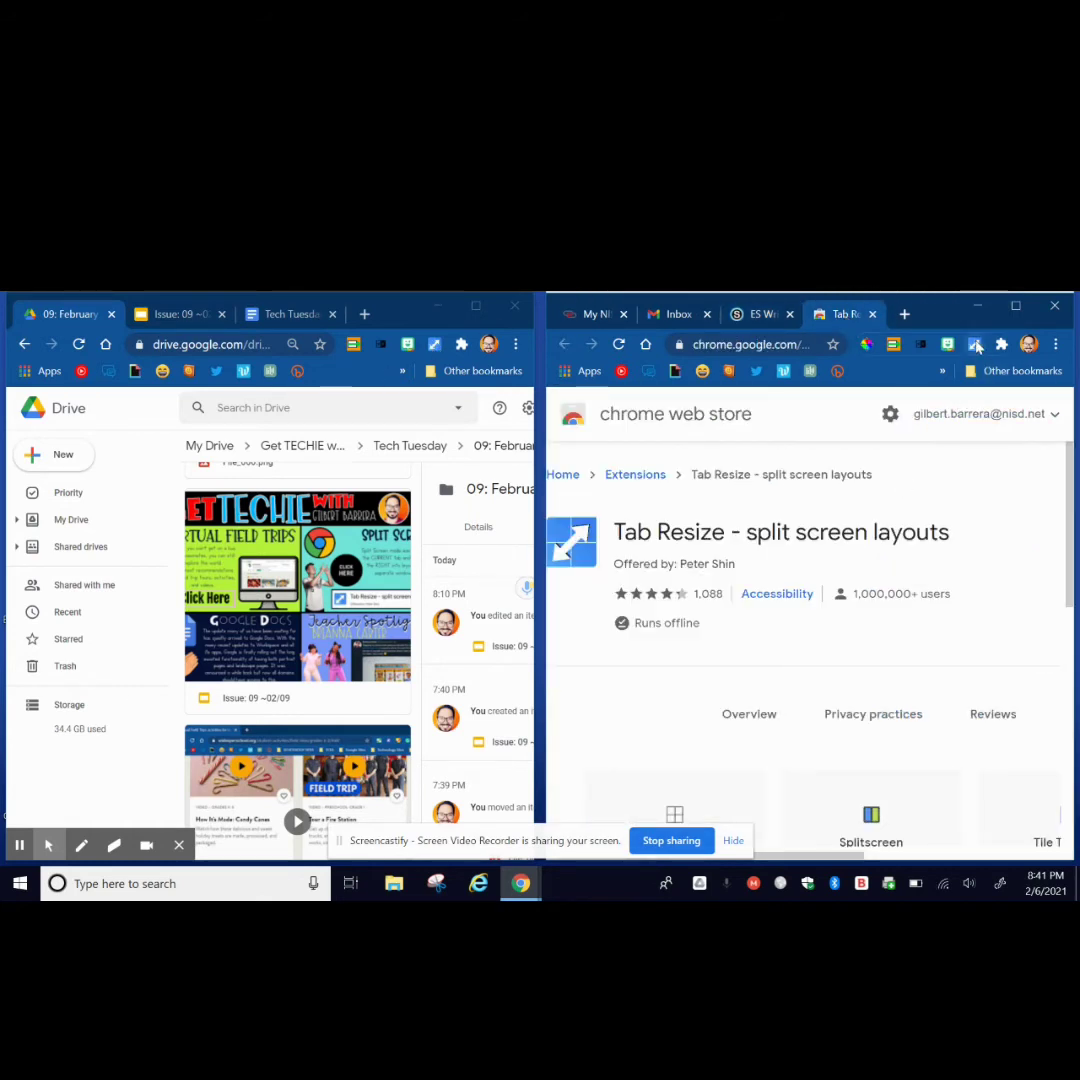
left_click(975, 345)
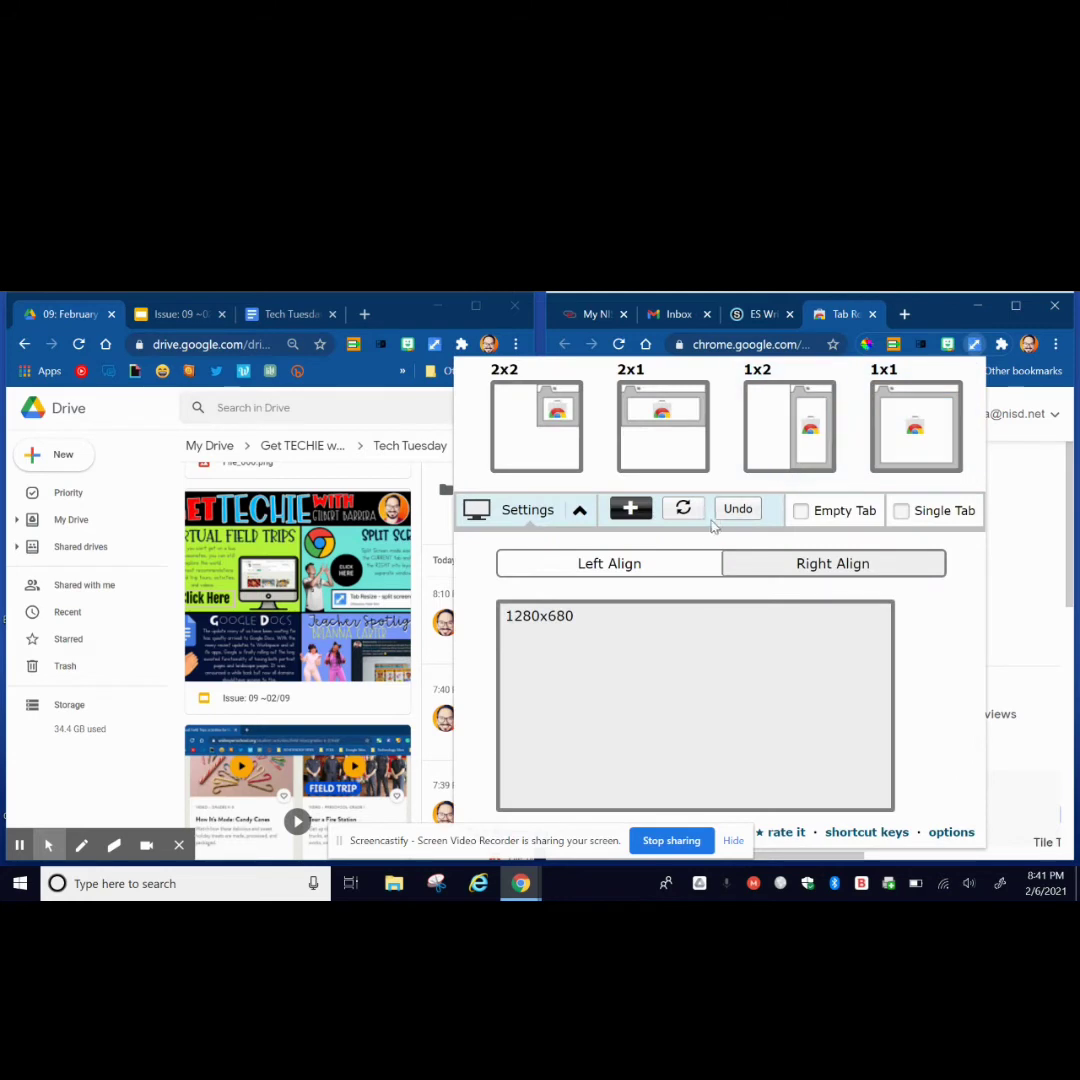
left_click(738, 510)
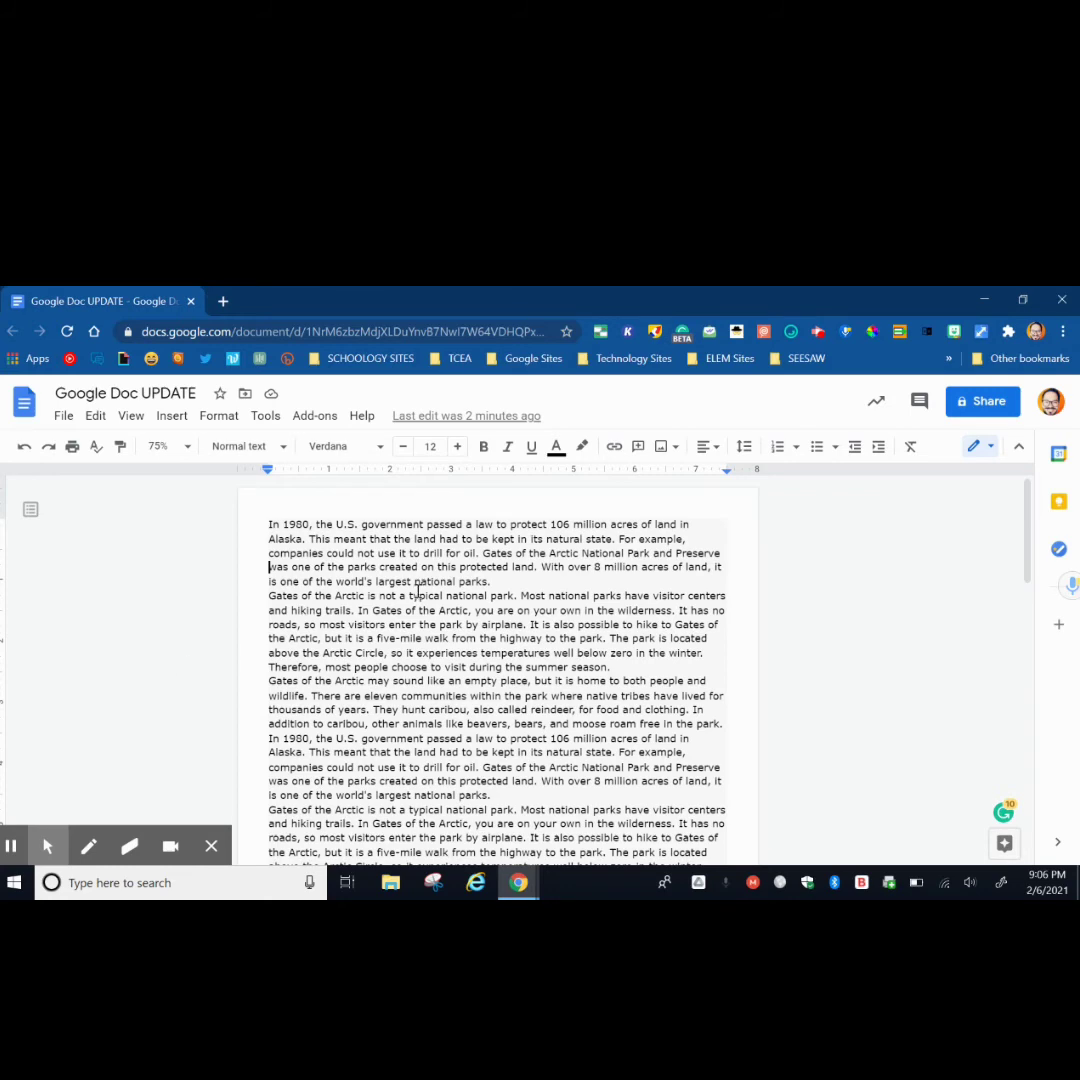
scroll(419, 590, "down", 2)
scroll(419, 590, "down", 3)
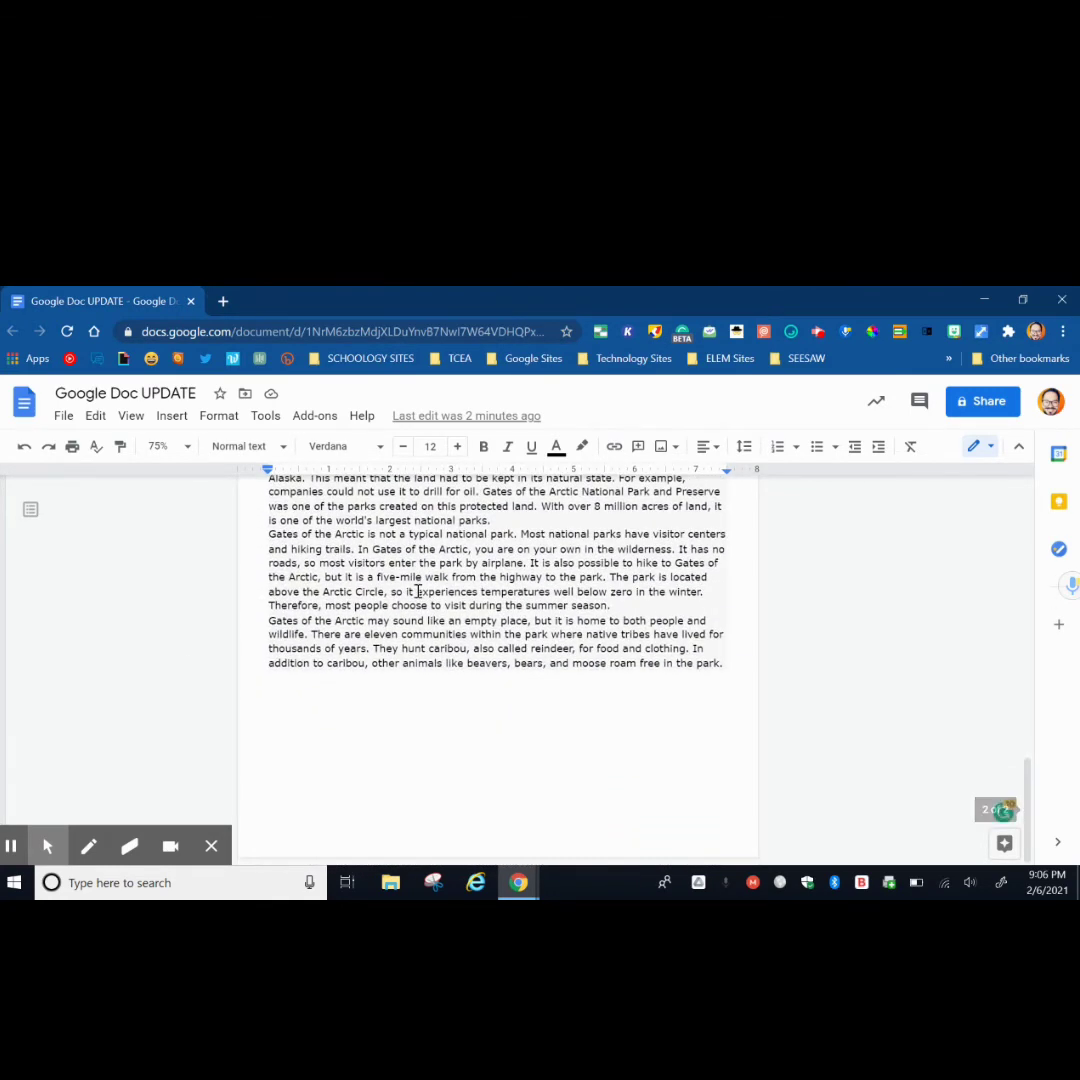
scroll(419, 590, "up", 5)
scroll(419, 590, "up", 2)
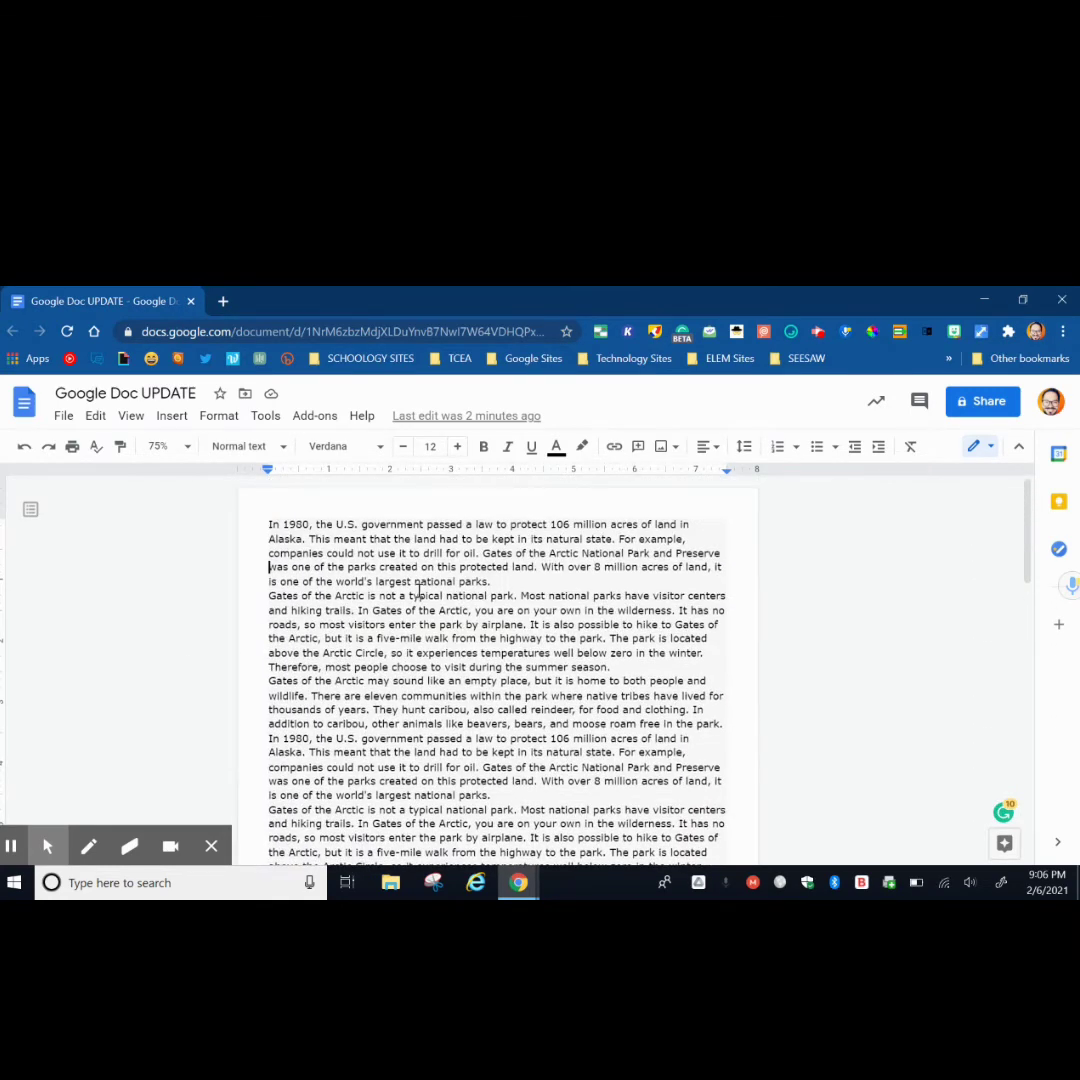
scroll(419, 590, "down", 7)
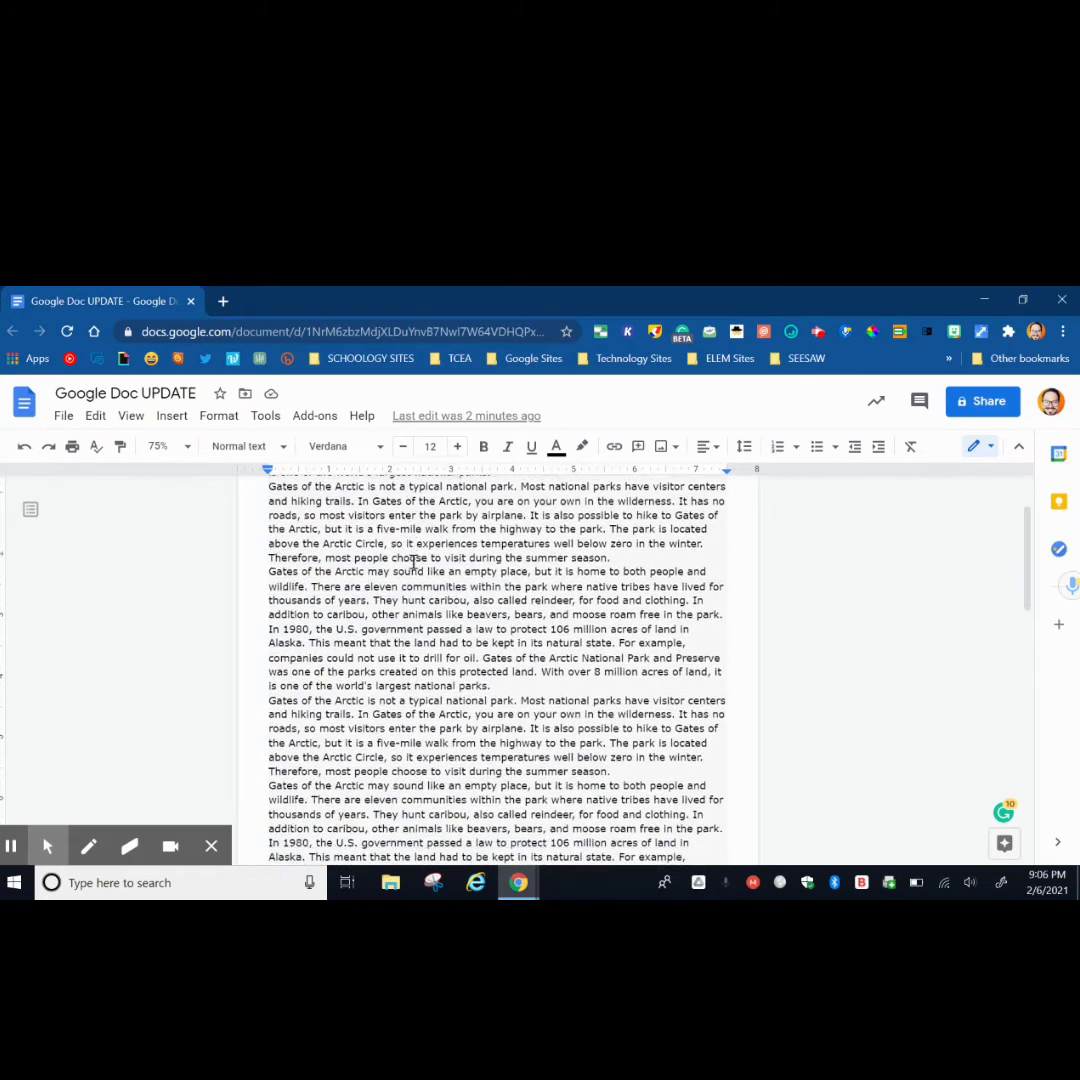
scroll(413, 563, "down", 5)
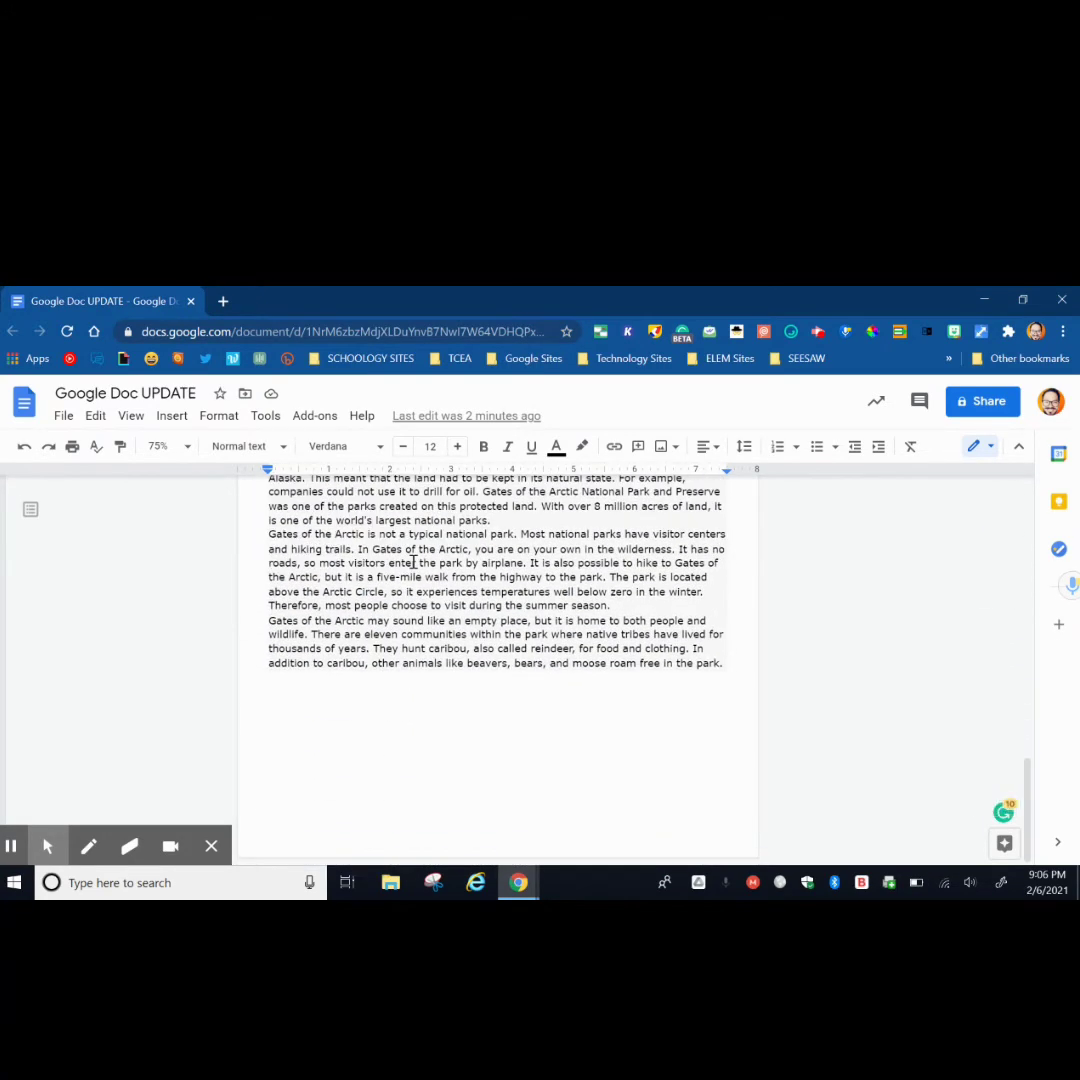
scroll(413, 563, "up", 12)
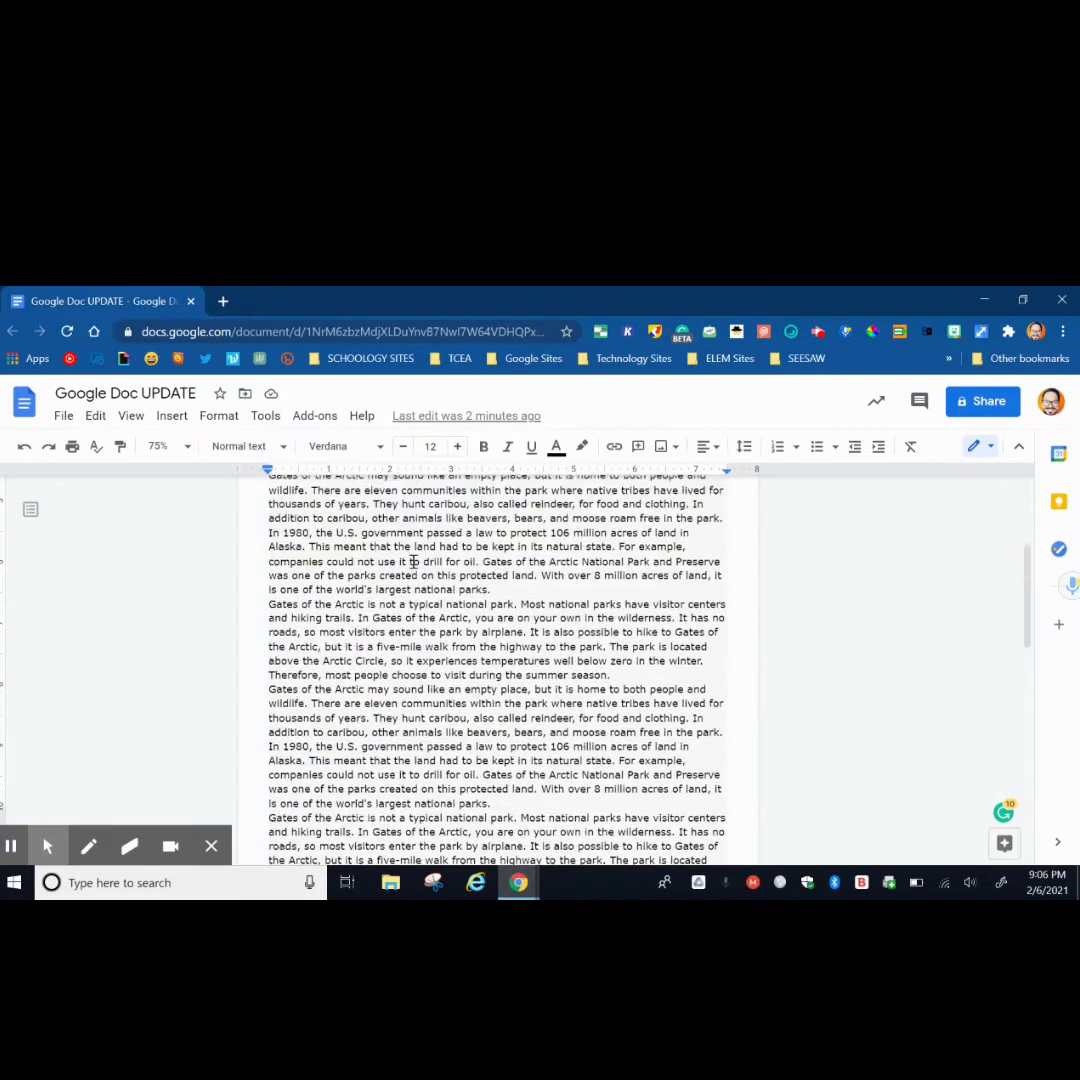
scroll(413, 563, "down", 5)
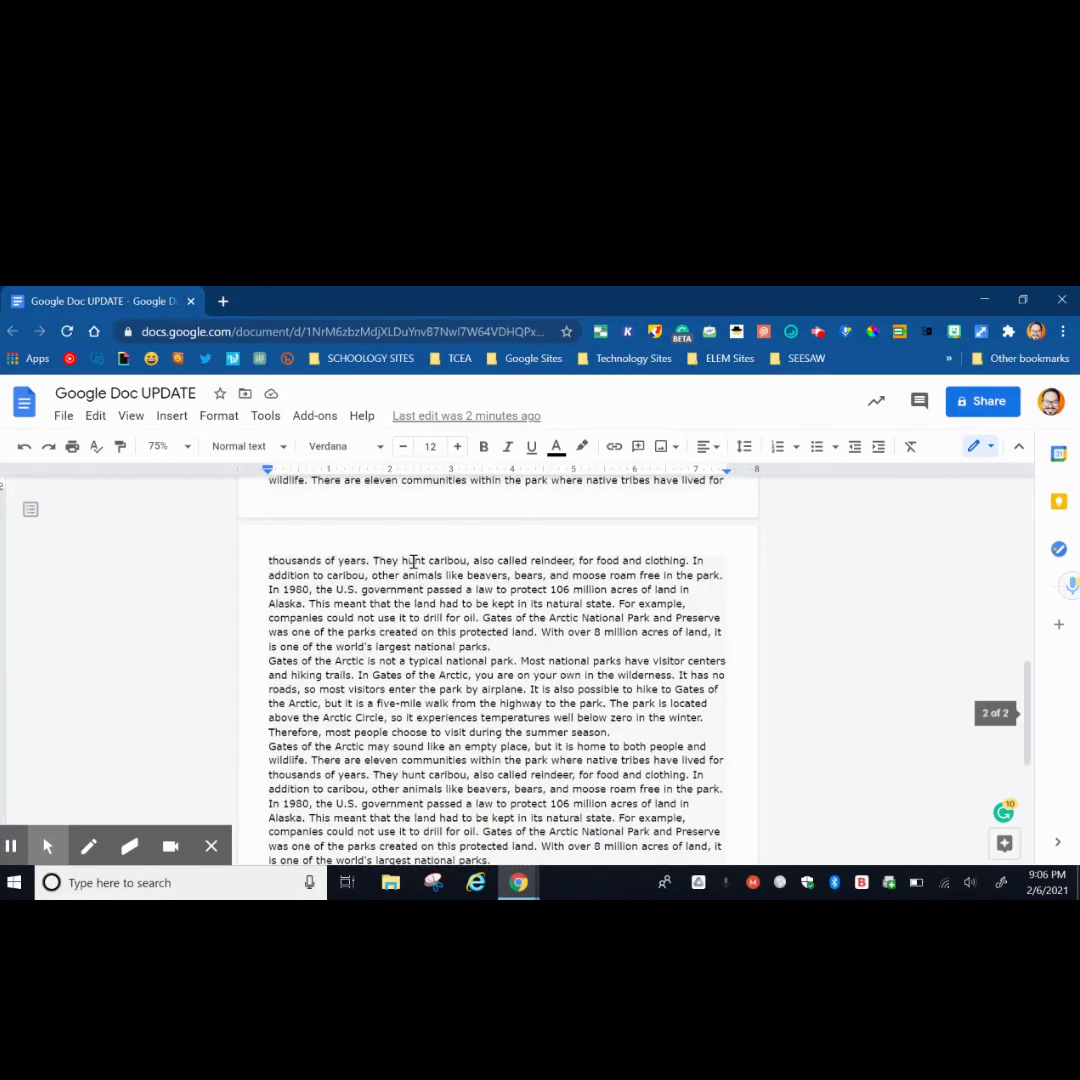
scroll(413, 563, "up", 6)
scroll(413, 563, "up", 2)
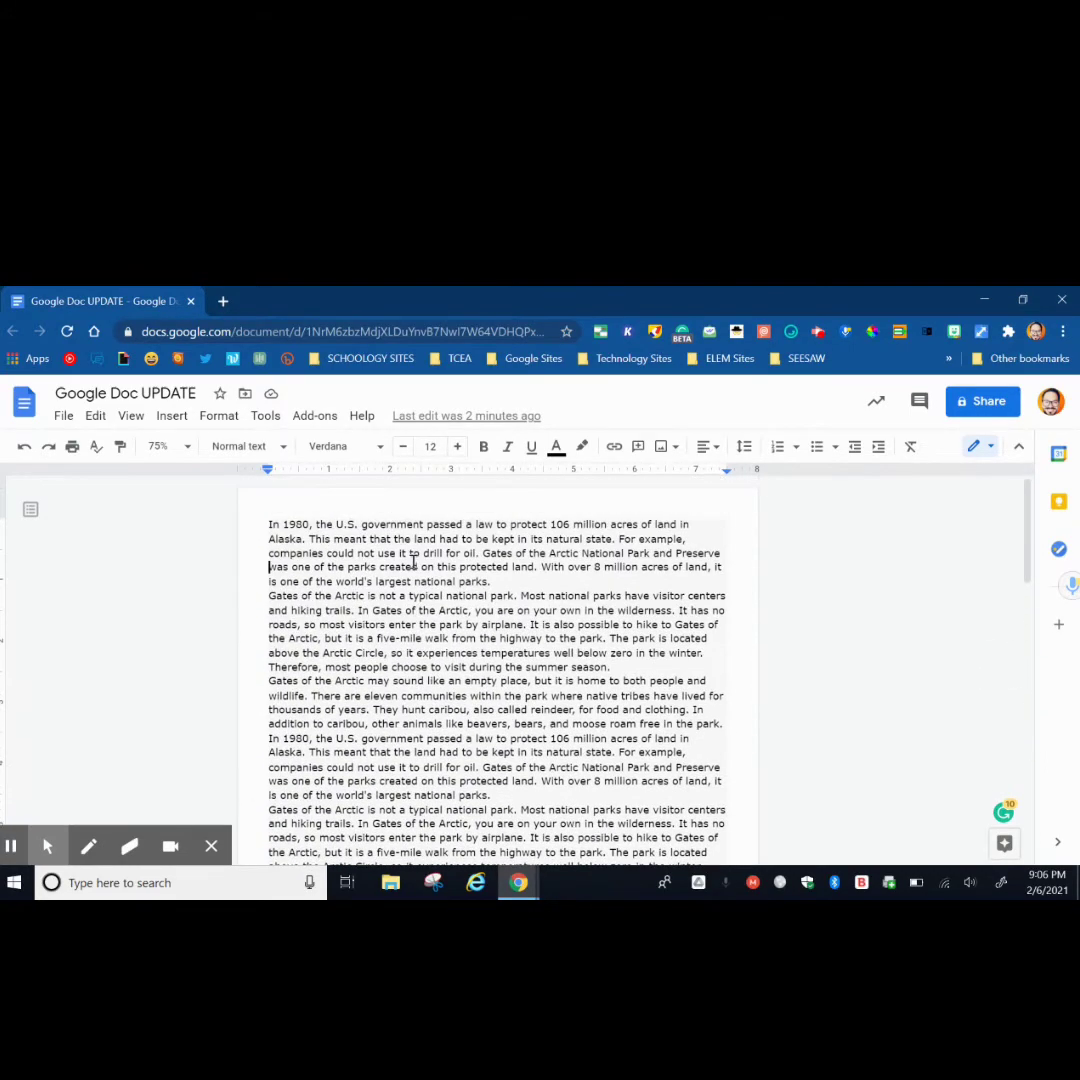
scroll(413, 563, "down", 5)
scroll(405, 559, "up", 2)
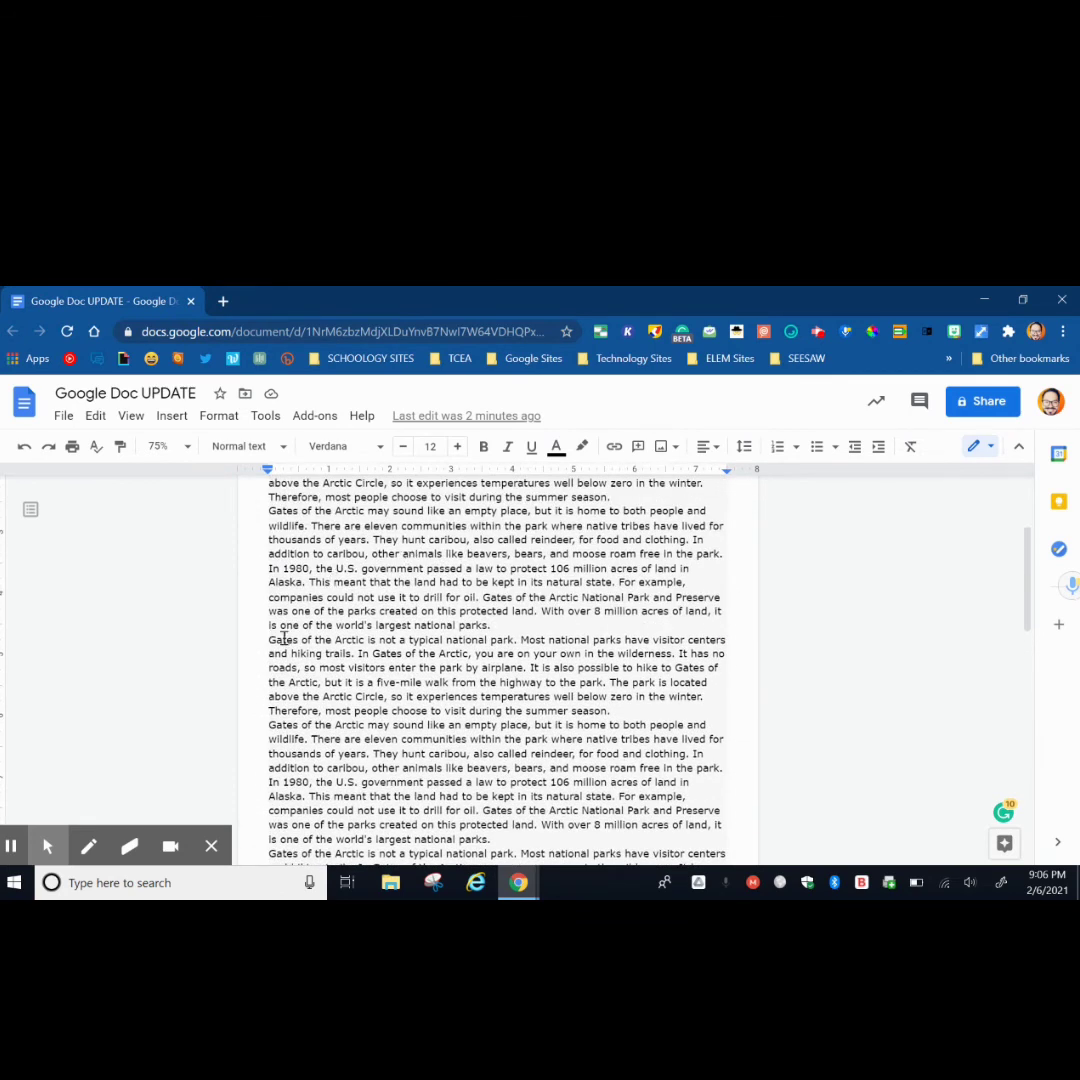
left_click_drag(268, 624, 620, 837)
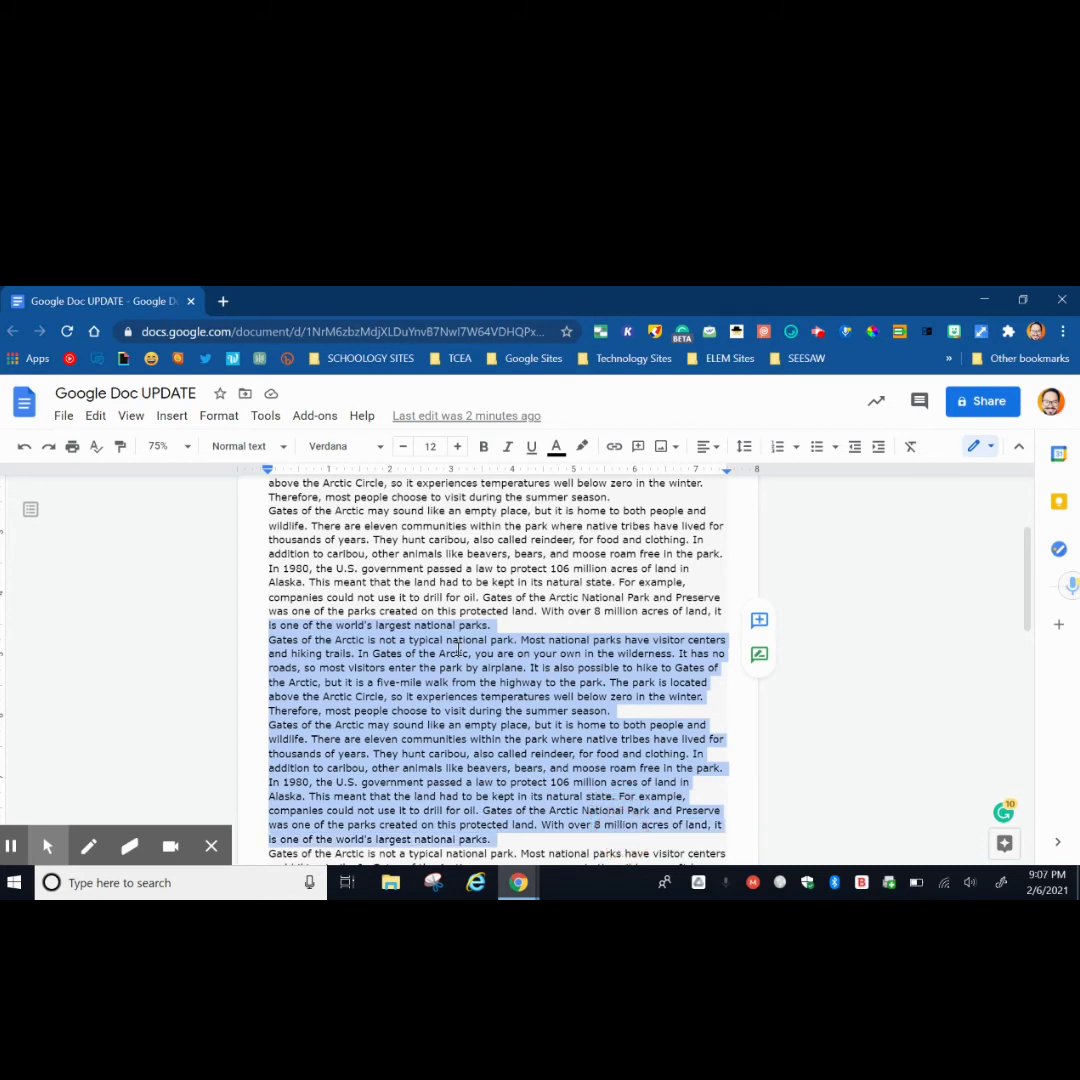
Change the selected 'is one of the world's largest national parks.' passage to a landscape page.
right_click(458, 648)
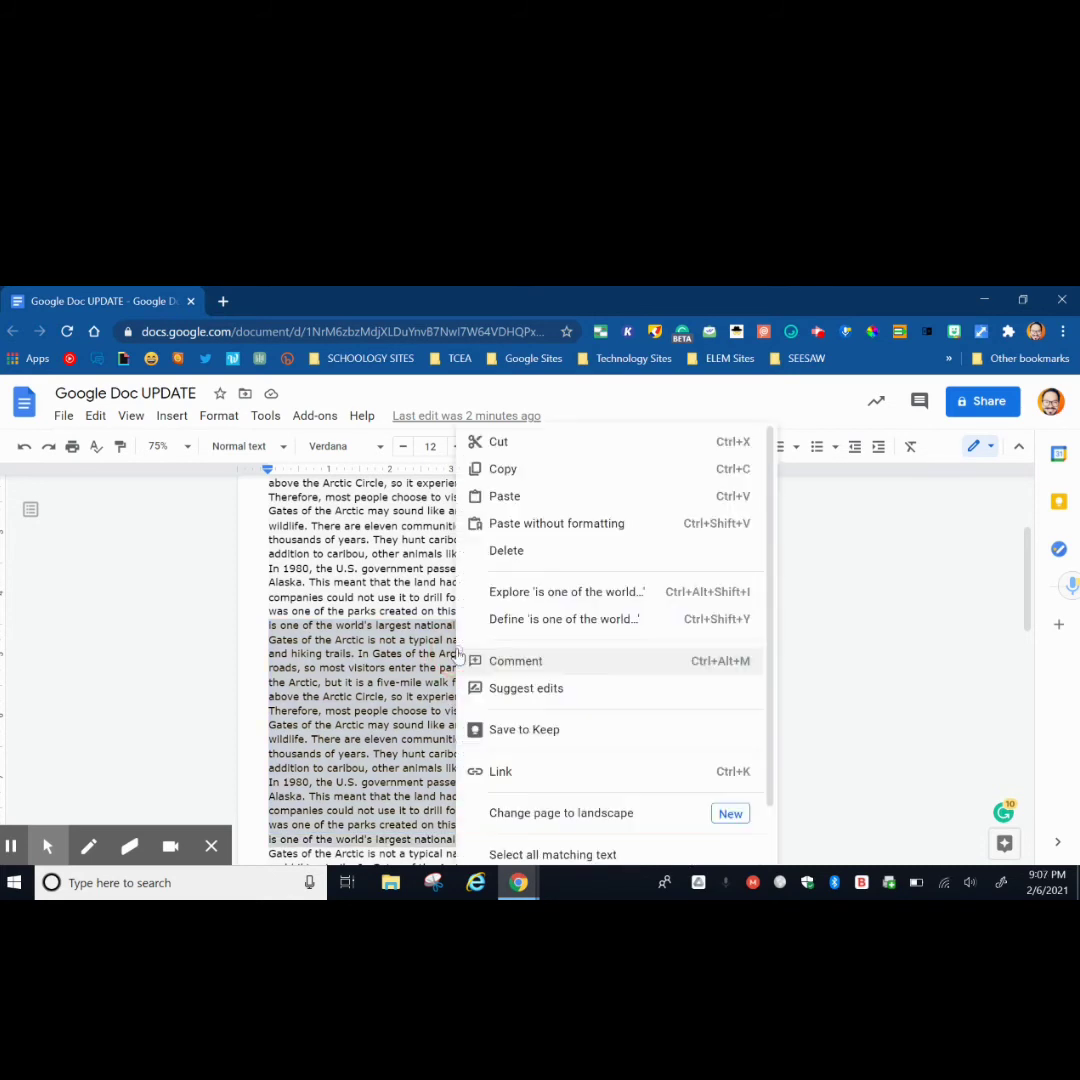
left_click(548, 814)
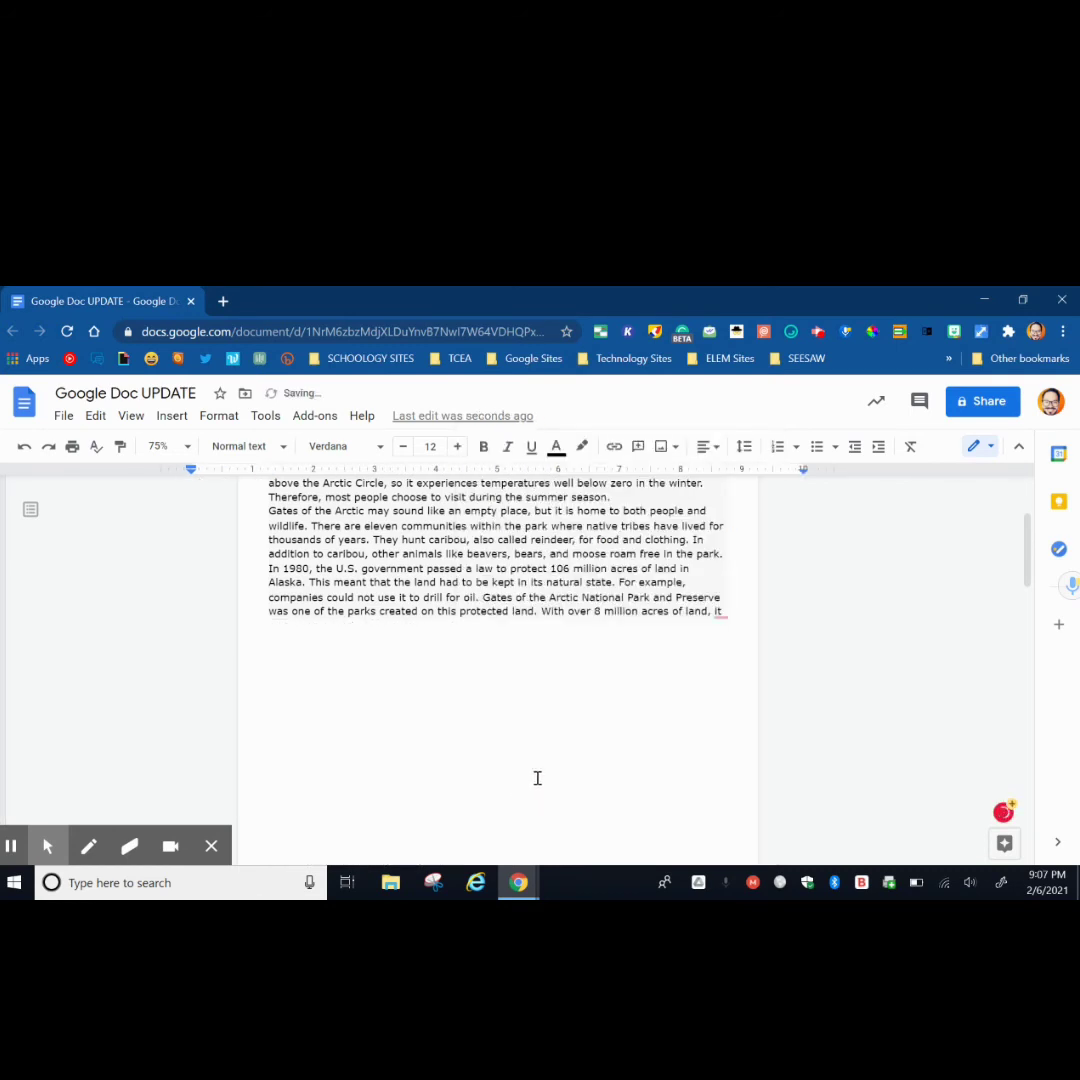
scroll(537, 778, "up", 3)
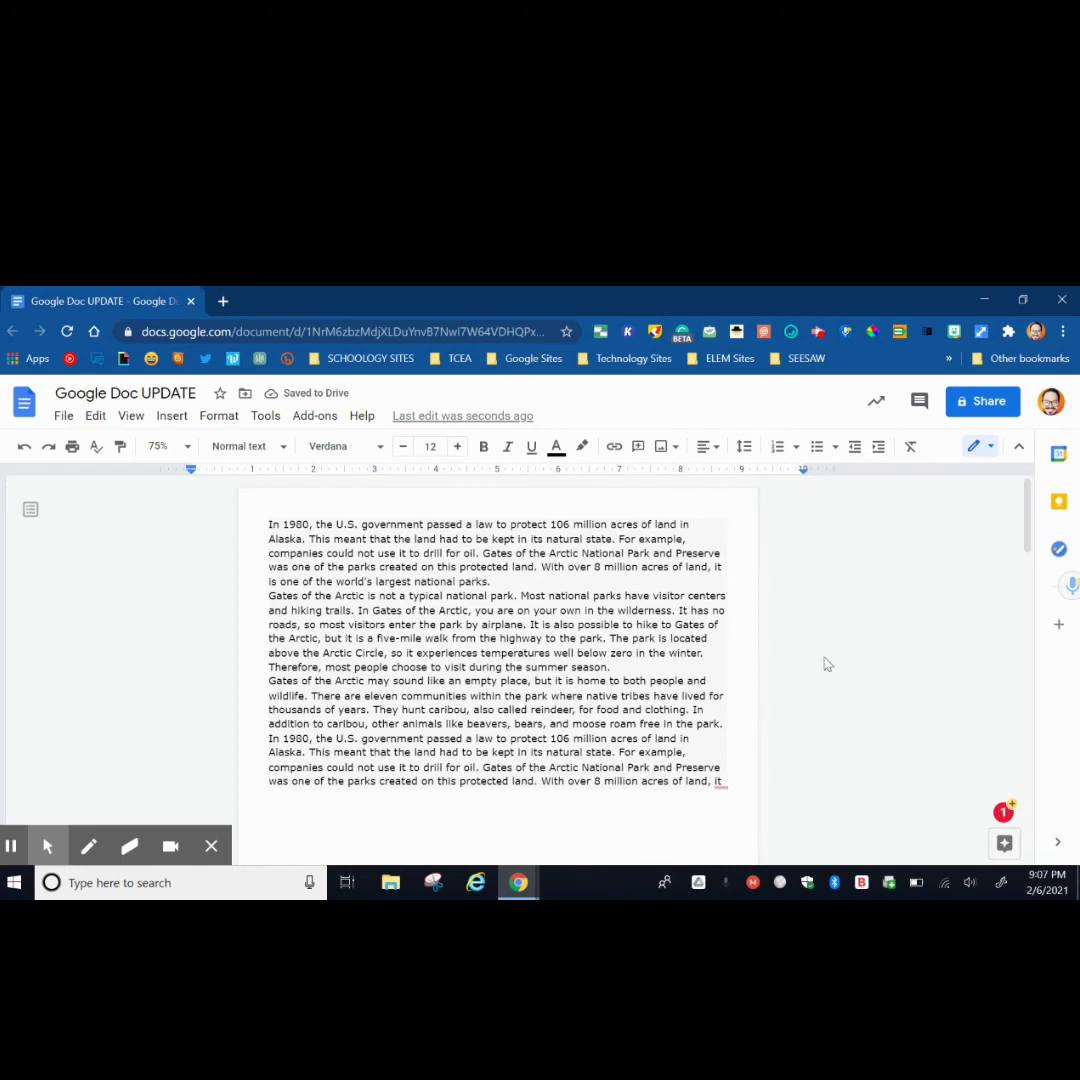
scroll(826, 664, "down", 5)
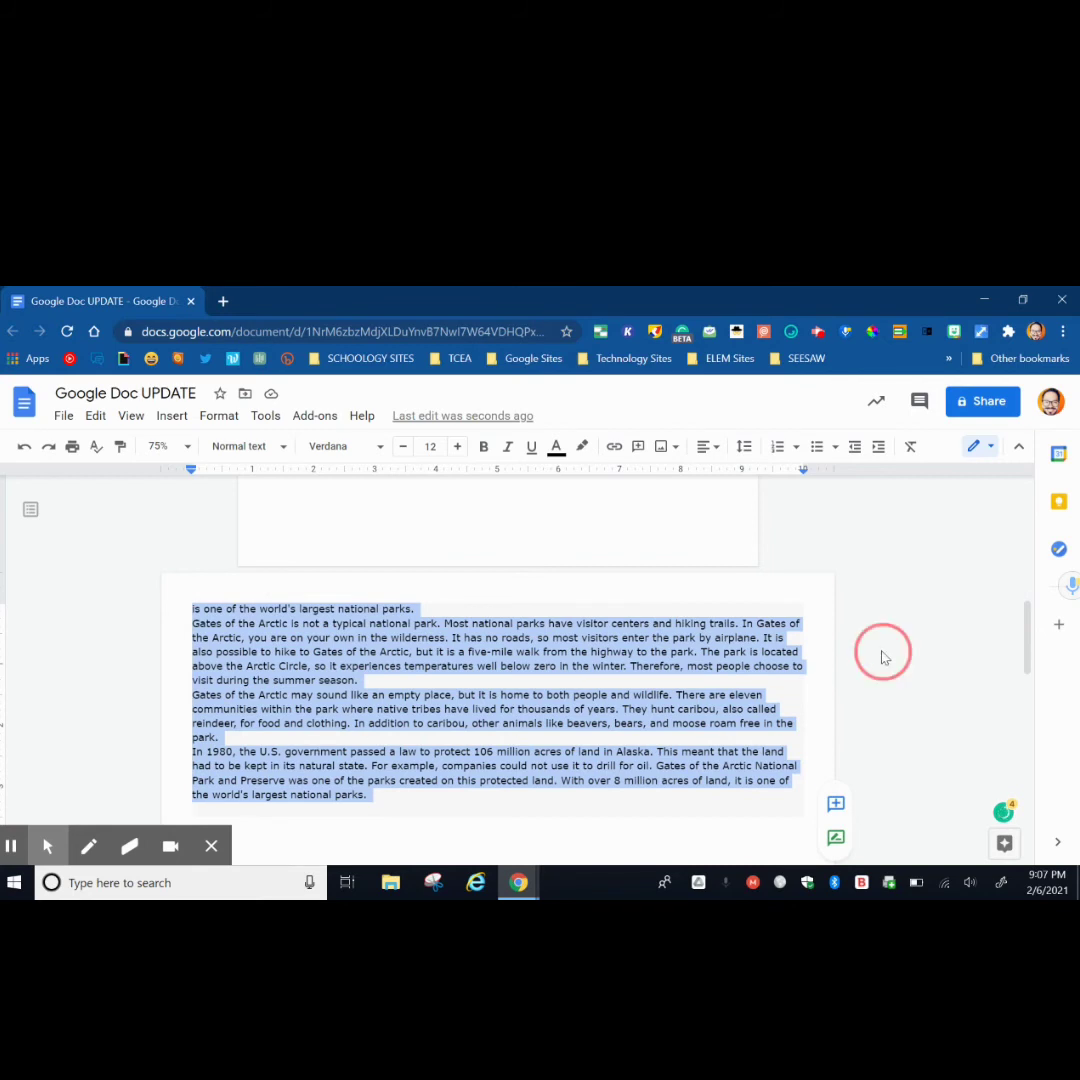
key("ctrl+z")
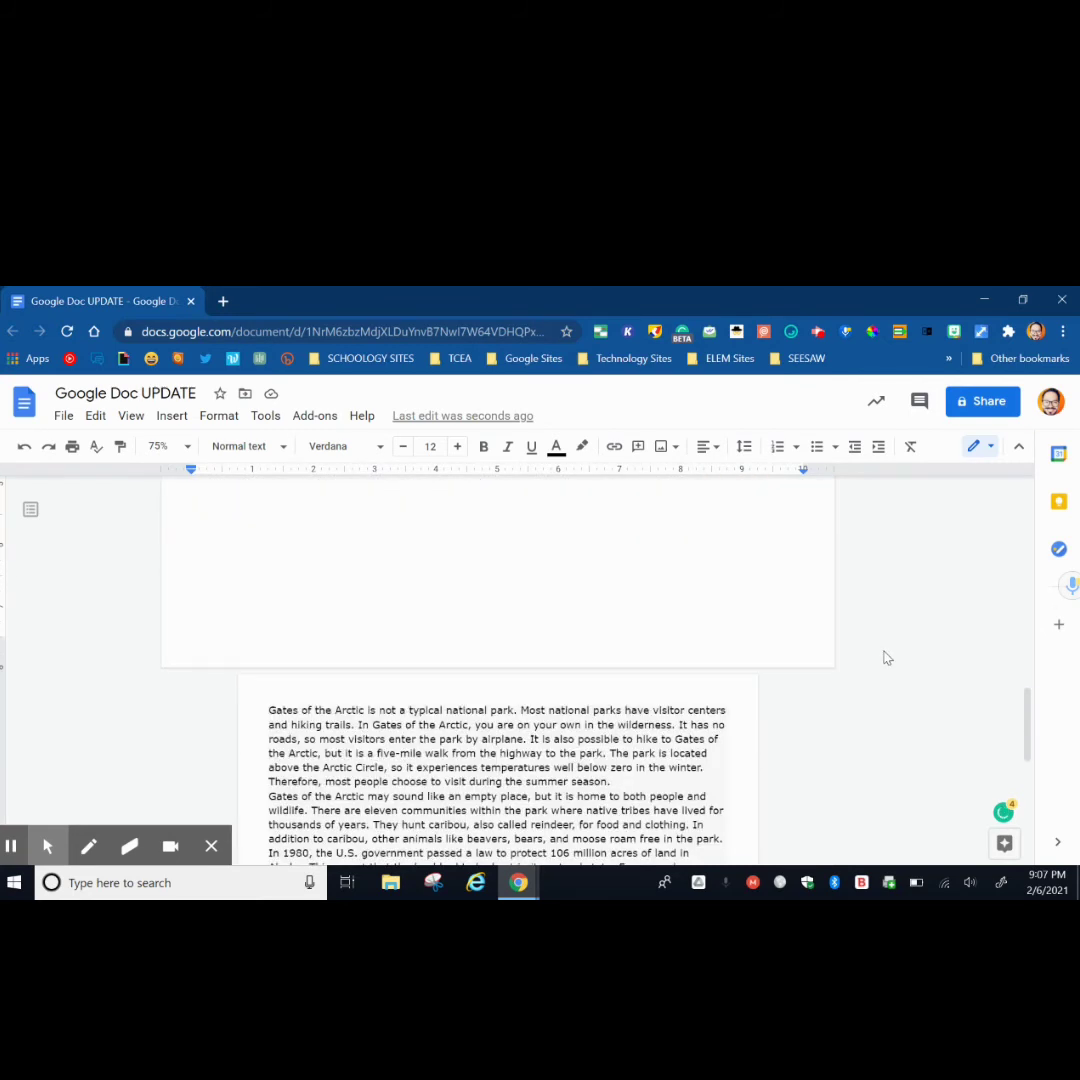
scroll(884, 658, "down", 5)
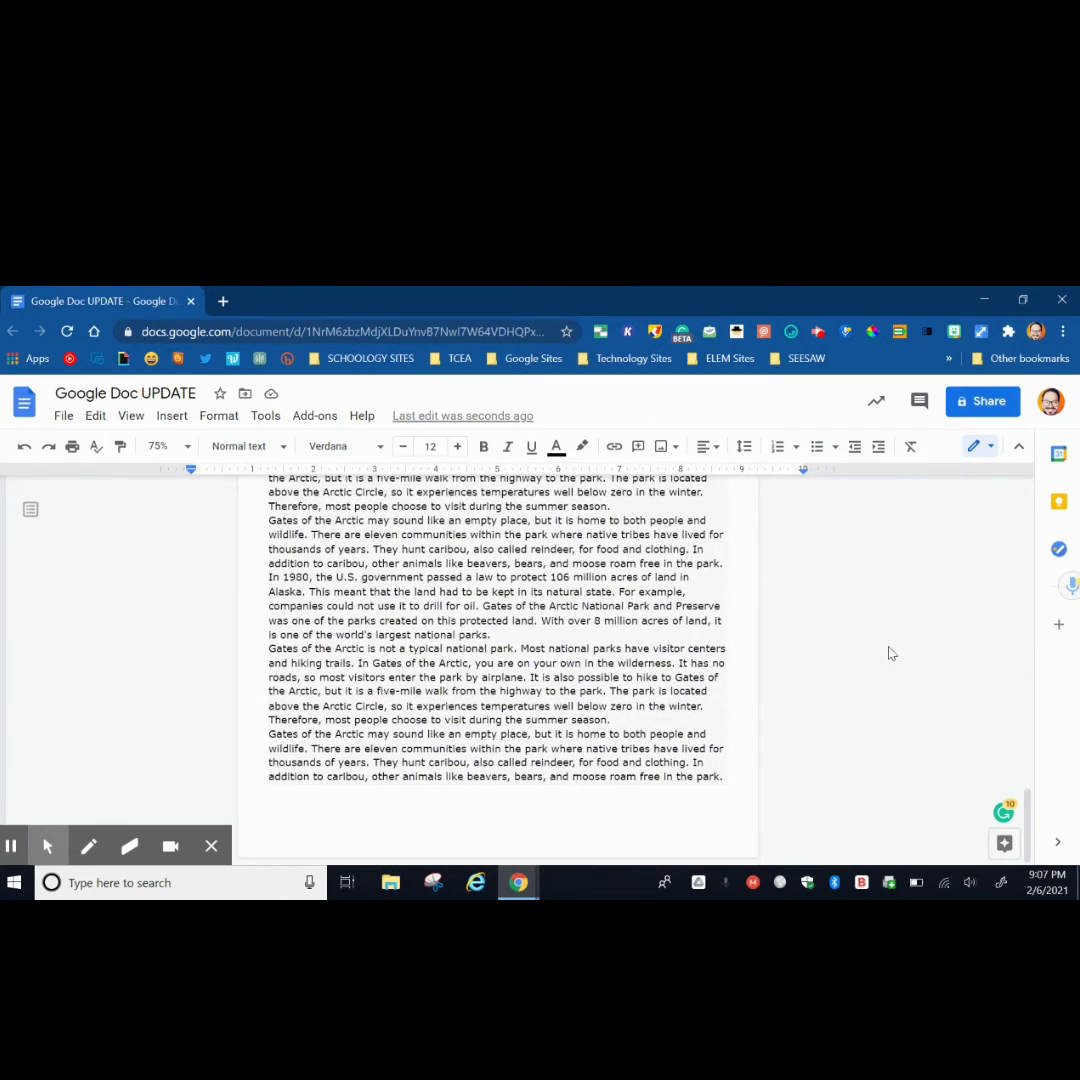
key("ctrl+y")
scroll(891, 653, "up", 3)
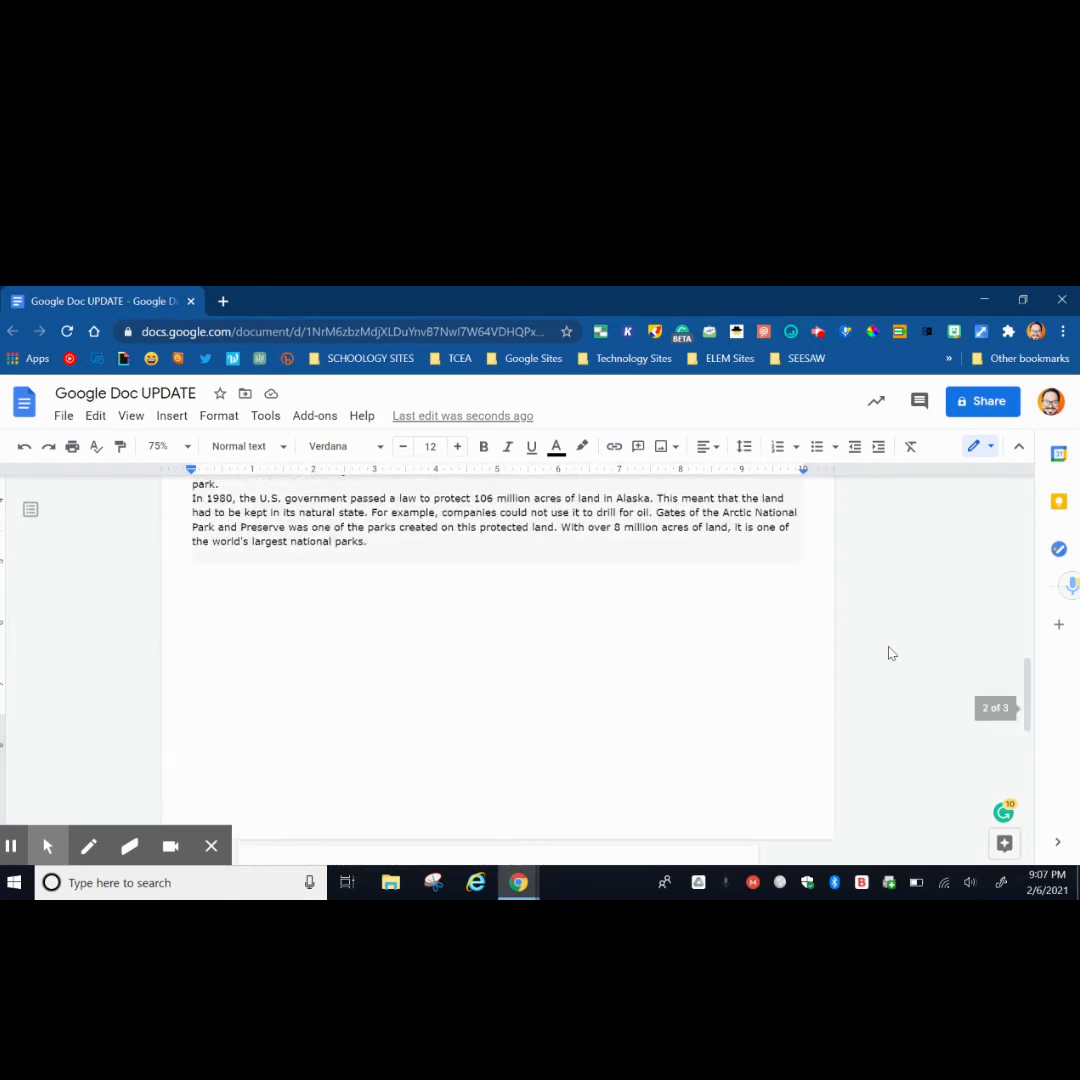
scroll(891, 653, "up", 10)
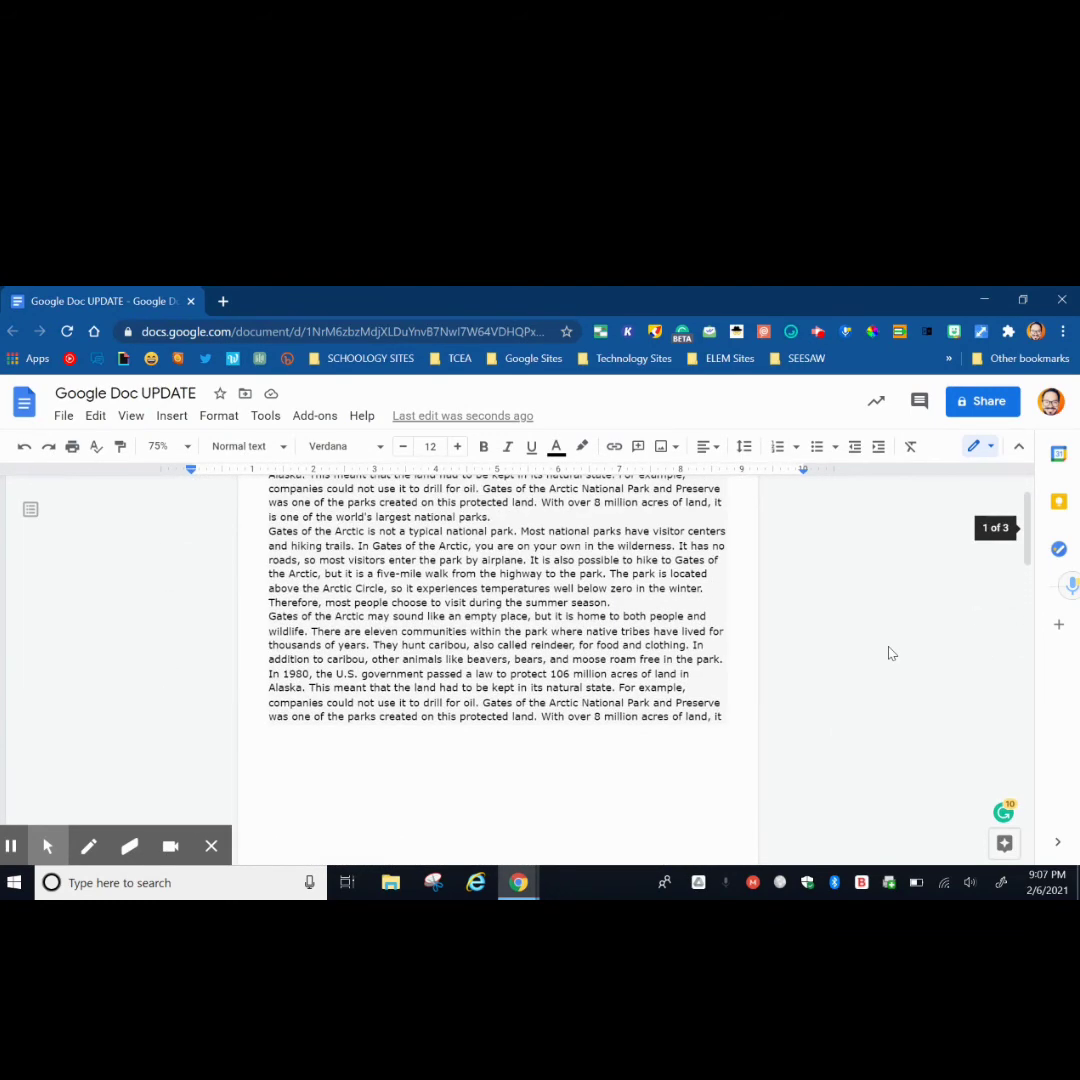
scroll(891, 653, "up", 2)
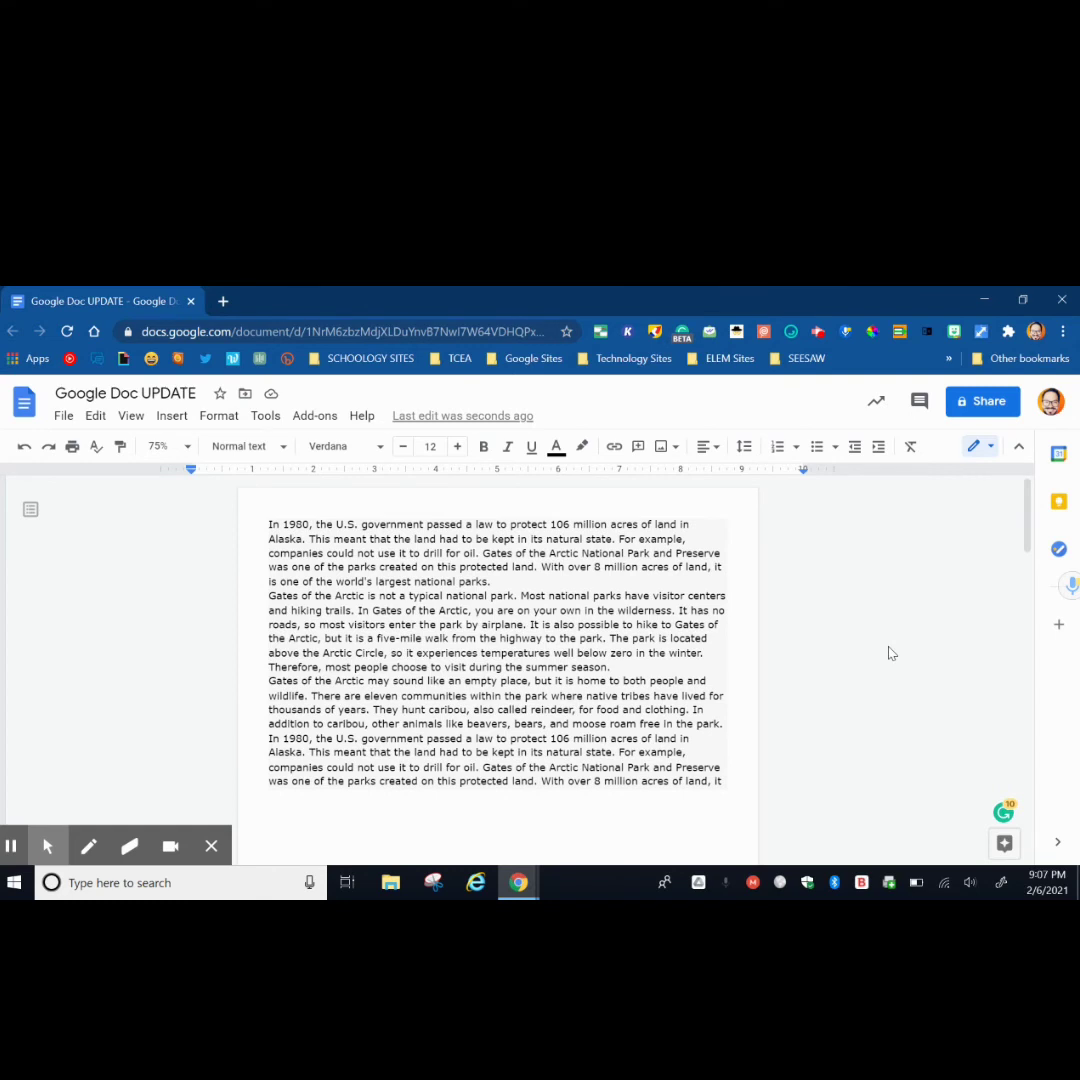
scroll(891, 653, "down", 10)
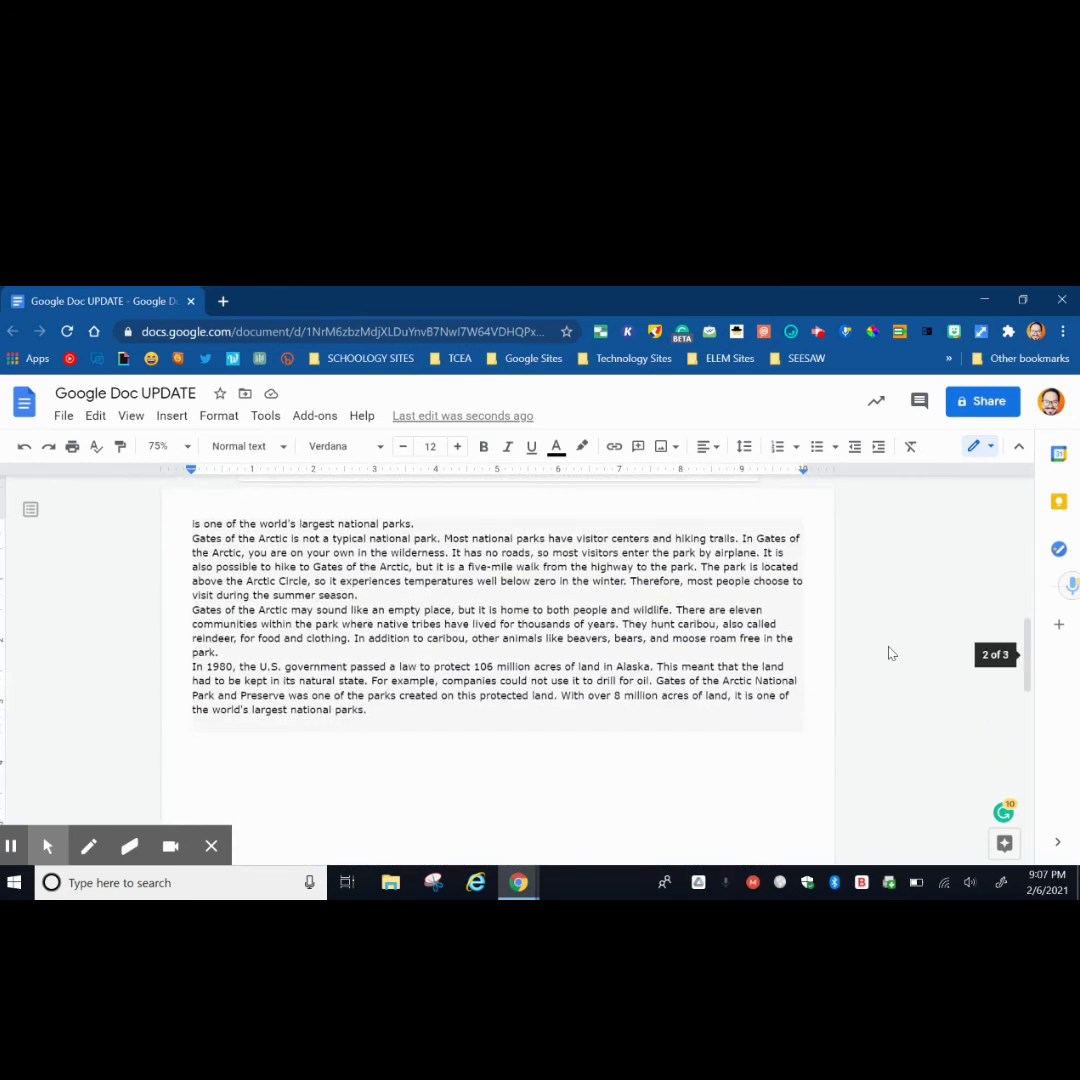
scroll(891, 653, "down", 5)
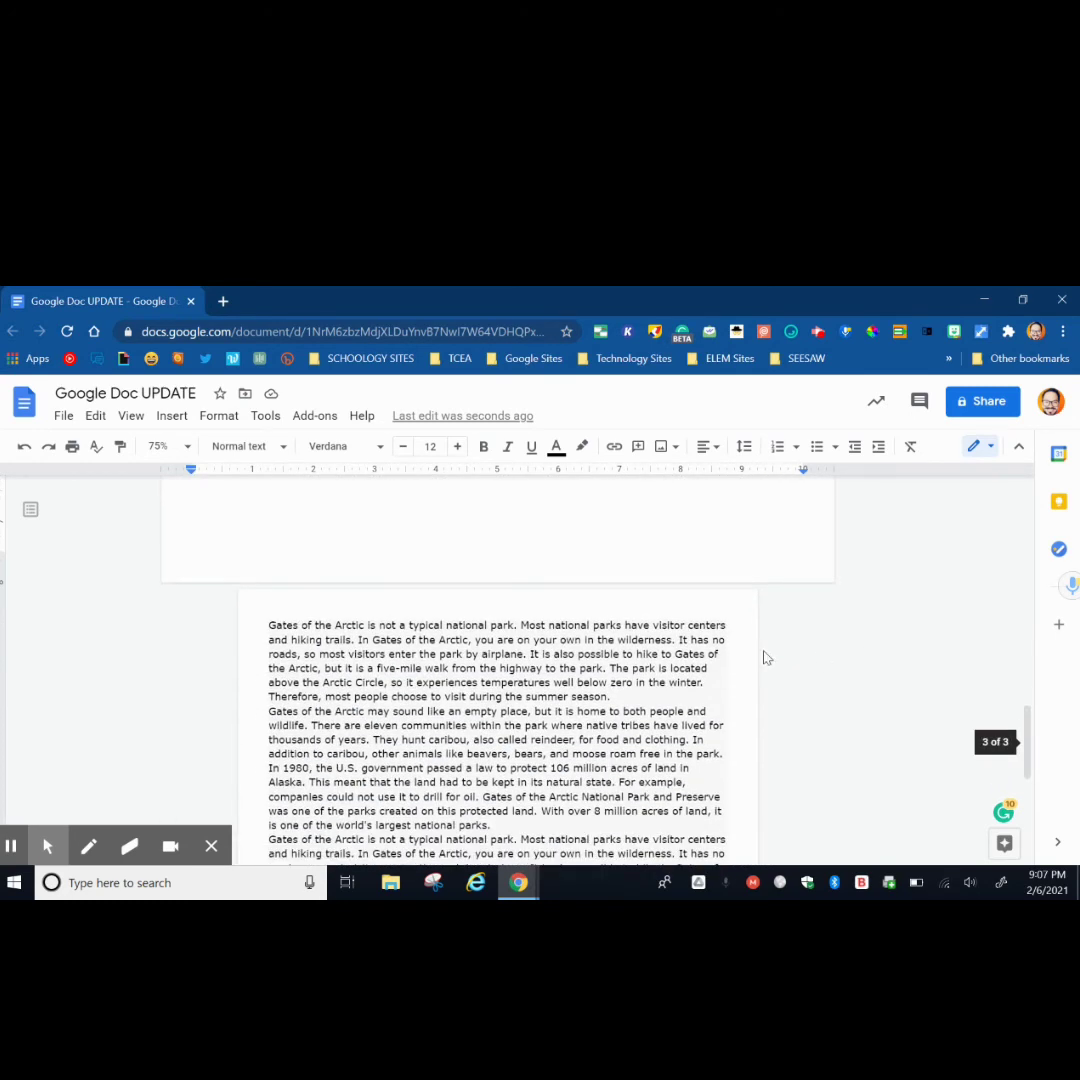